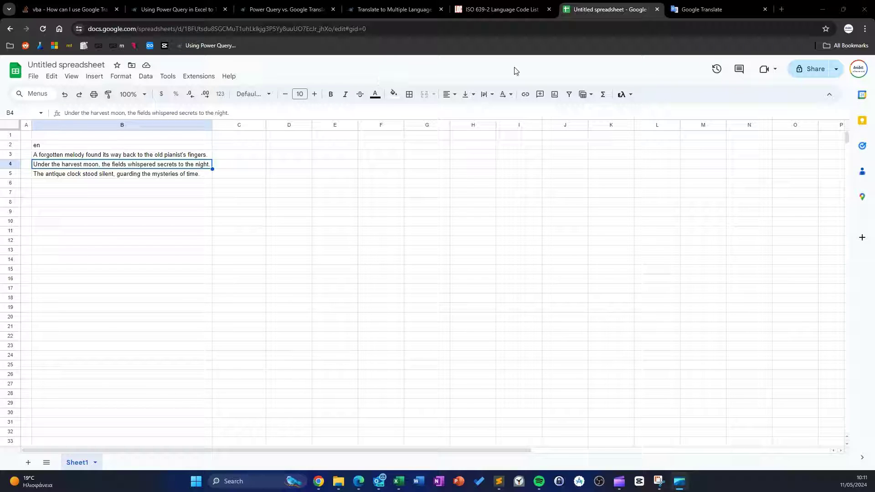
# - Switch to the Google Translate page, set to translate from English to Greek
pyautogui.click(704, 10)
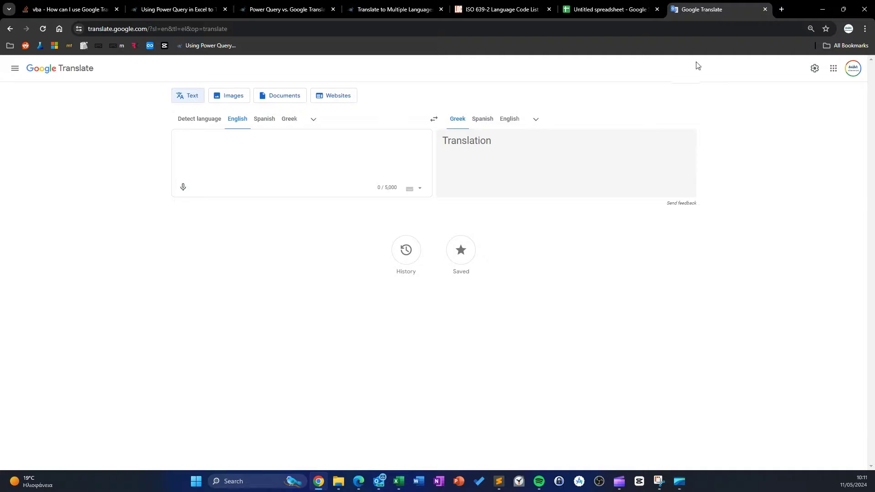
# - Paste the forgotten-melody sentence as plain text and view its Greek translation, checking Spanish briefly
pyautogui.rightClick(246, 144)
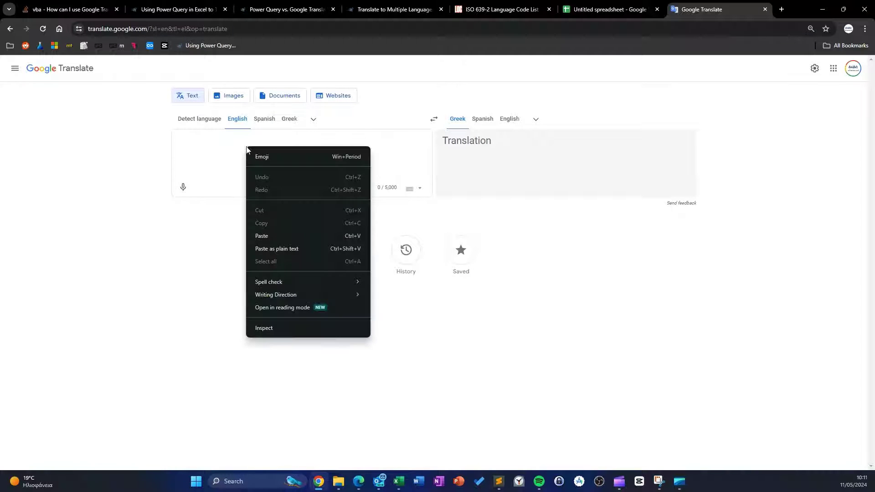
pyautogui.click(278, 251)
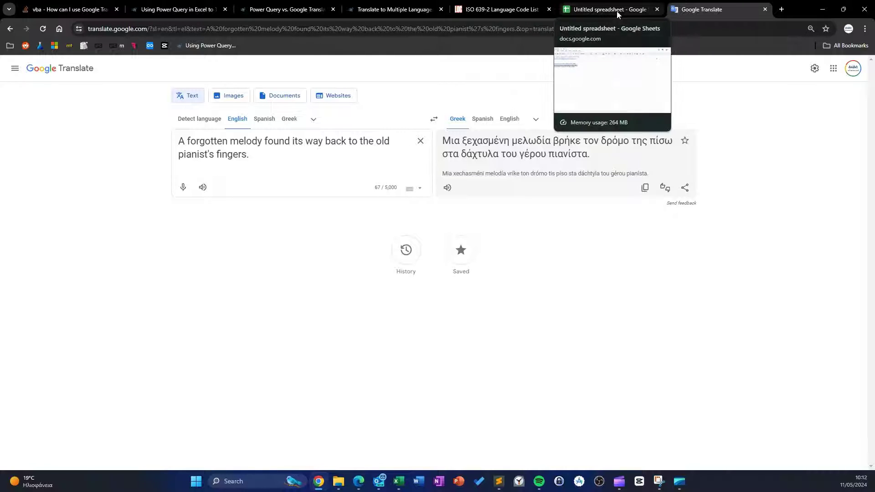
pyautogui.click(483, 119)
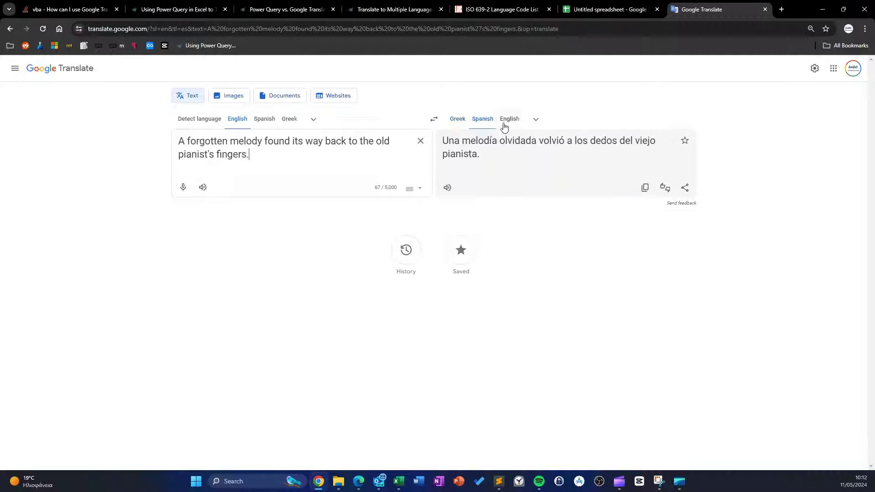
pyautogui.click(458, 118)
pyautogui.click(607, 13)
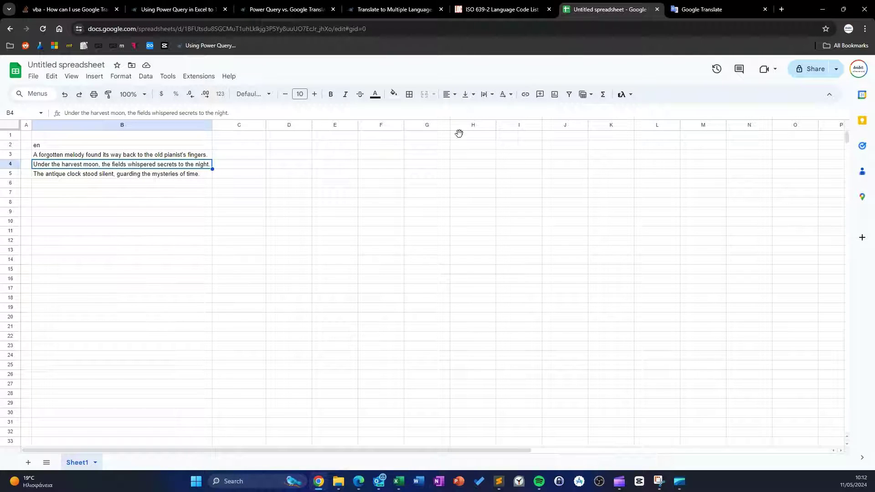
# - Enter the language codes el, es and de in cells C2, D2 and E2
pyautogui.click(241, 155)
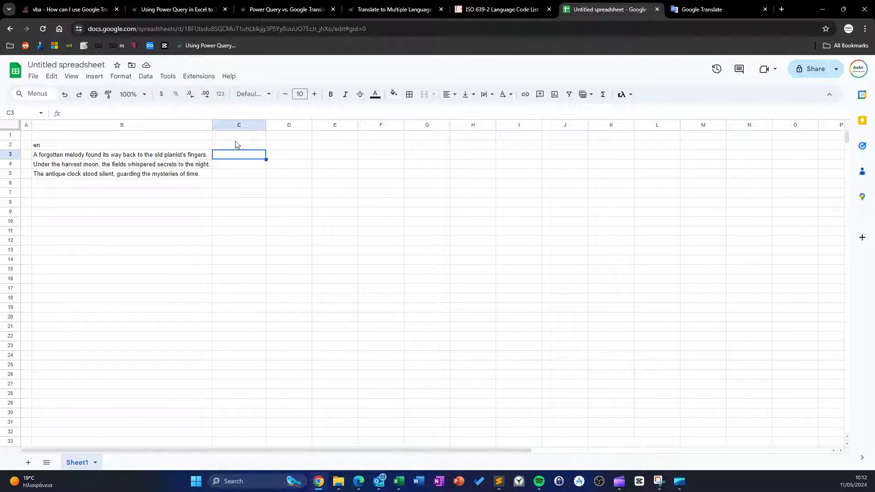
pyautogui.click(236, 145)
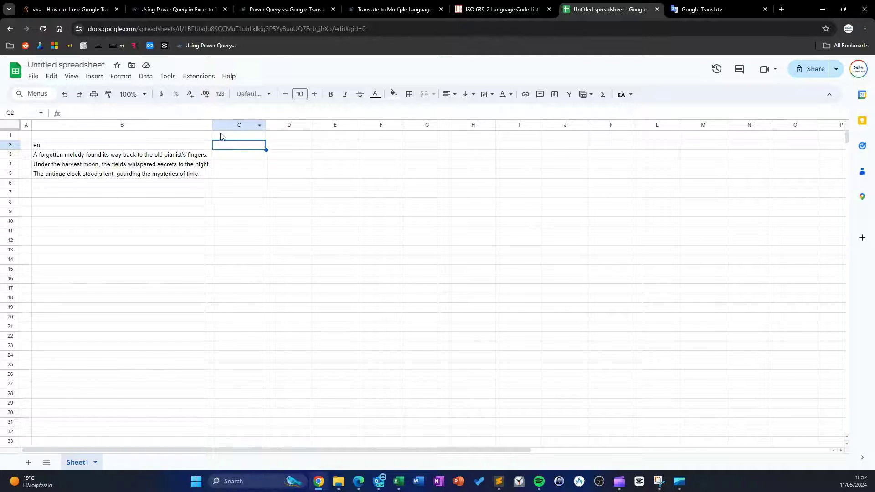
pyautogui.write('el')
pyautogui.click(286, 146)
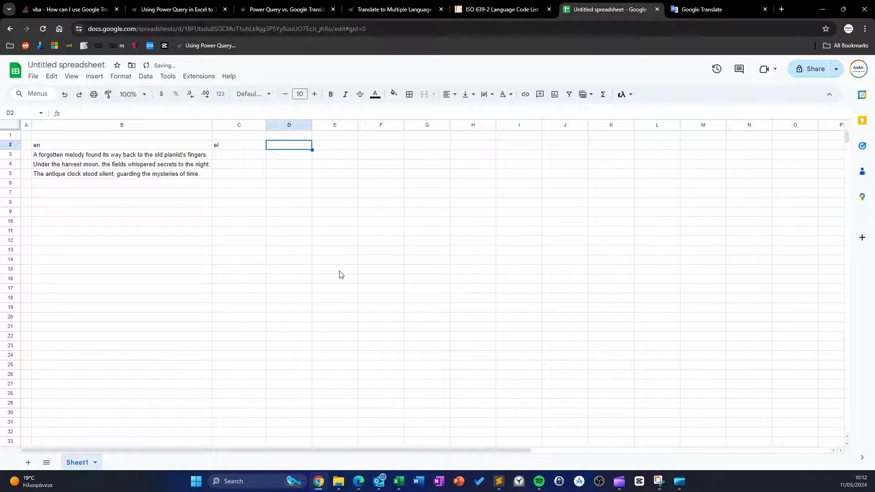
pyautogui.write('es')
pyautogui.click(332, 146)
pyautogui.write('de')
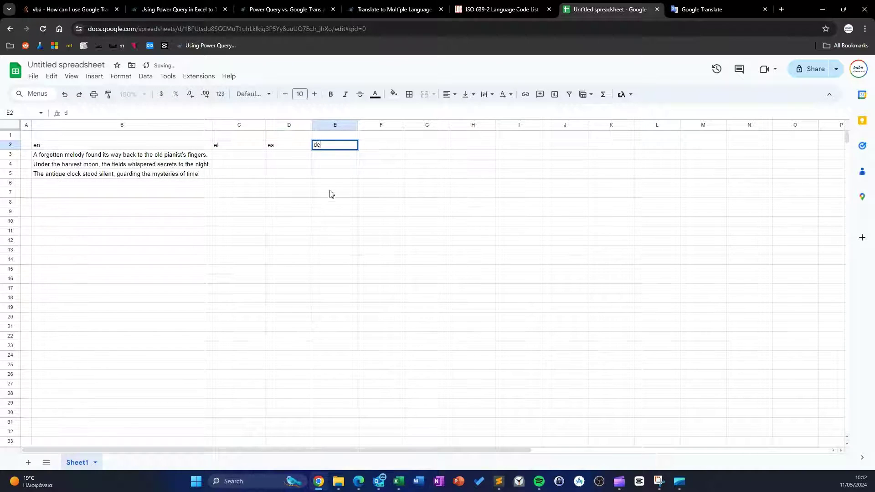
pyautogui.press('Return')
pyautogui.click(235, 157)
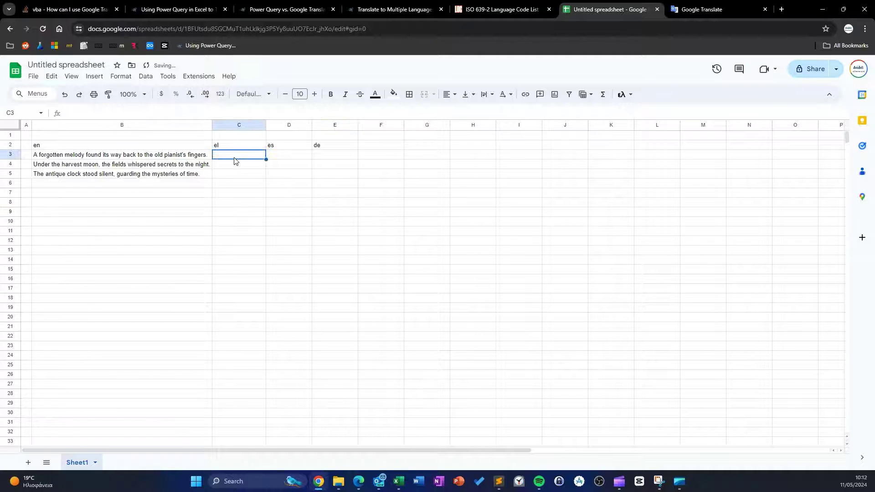
# - Enter =GOOGLETRANSLATE(B3,$B$2,C$2) in C3 to get the first sentence in Greek
pyautogui.write('=')
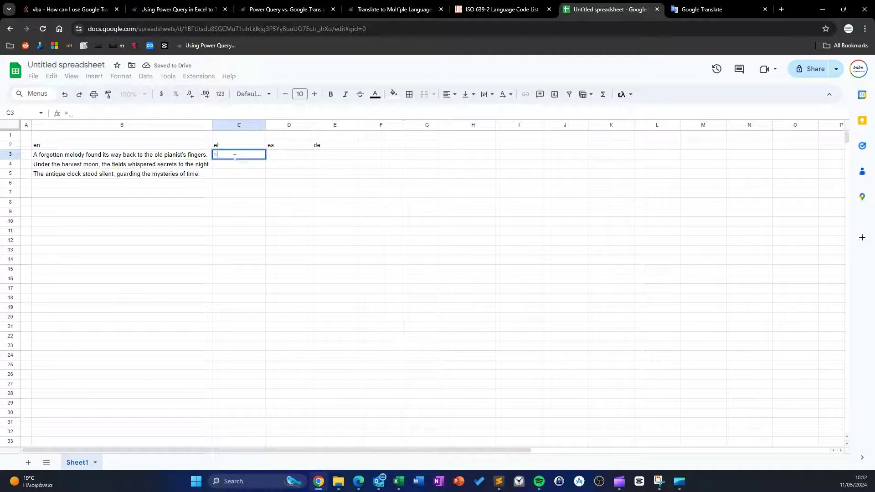
pyautogui.write('g')
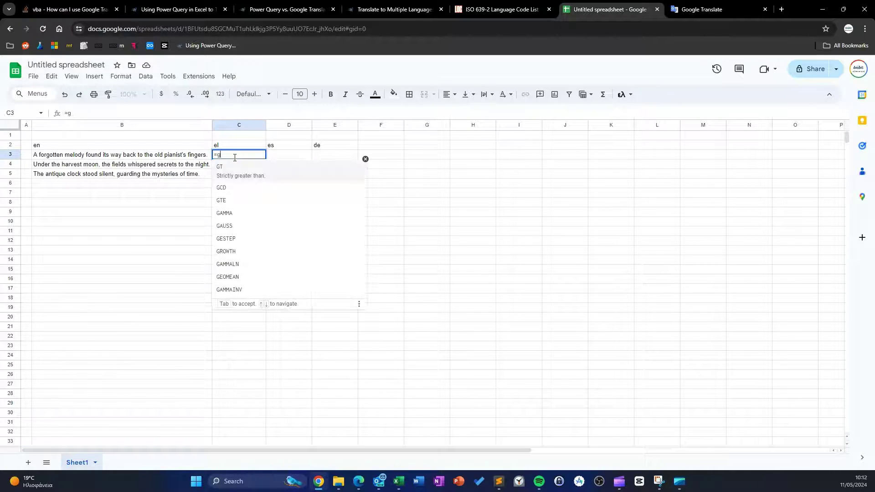
pyautogui.write('o')
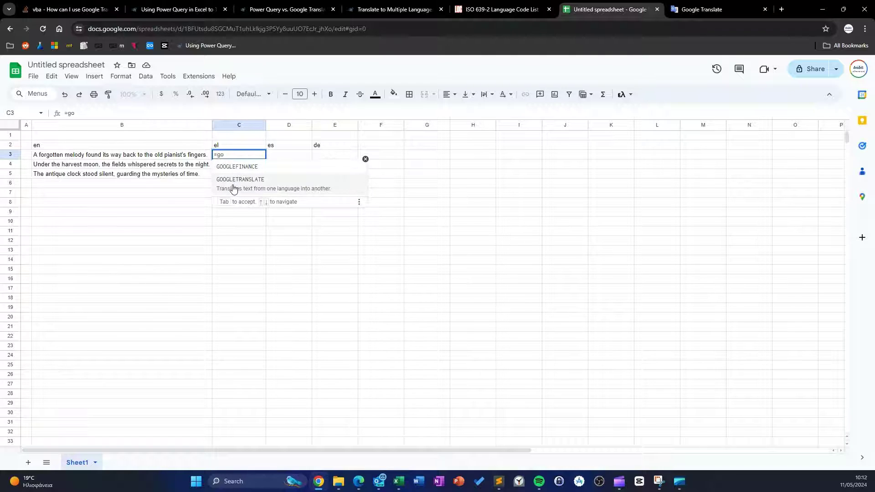
pyautogui.click(233, 182)
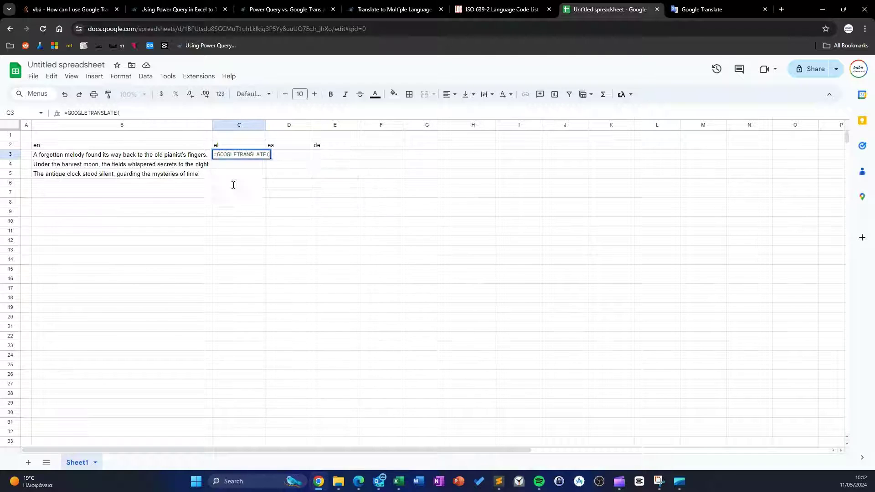
pyautogui.click(133, 156)
pyautogui.write(',')
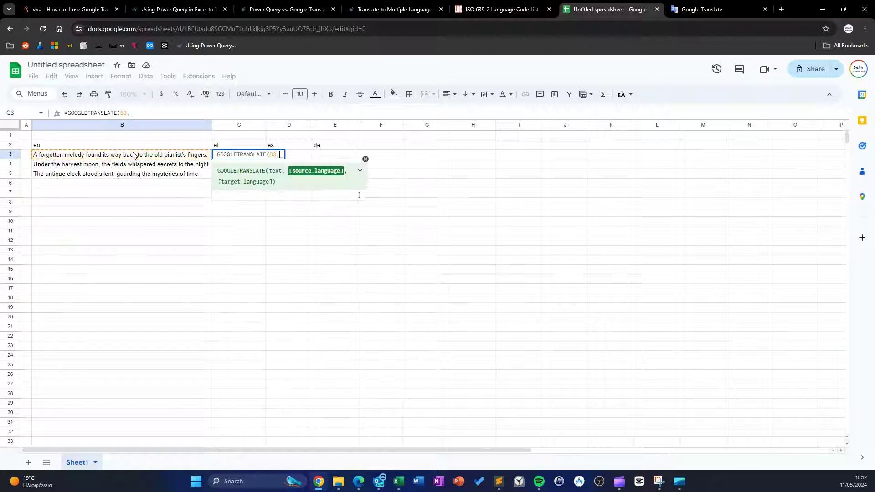
pyautogui.click(109, 147)
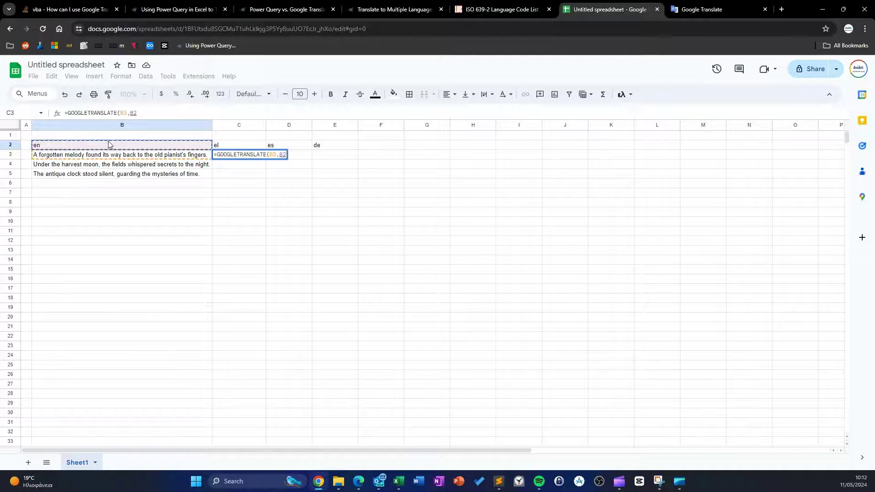
pyautogui.press('F4')
pyautogui.write('$B$2,')
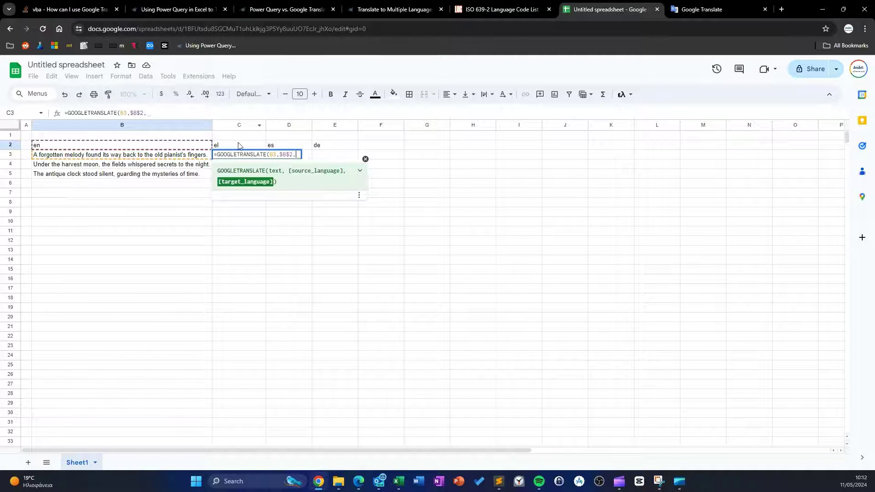
pyautogui.click(237, 147)
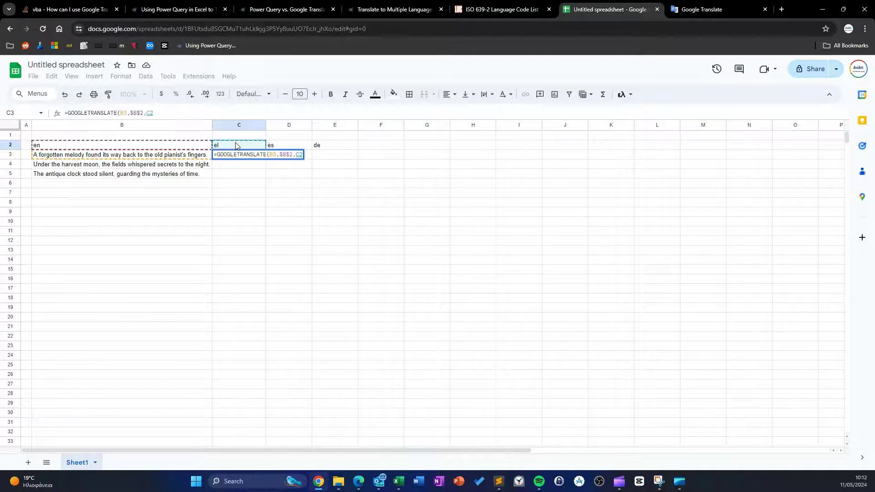
pyautogui.press('F4')
pyautogui.press('F4')
pyautogui.write(')')
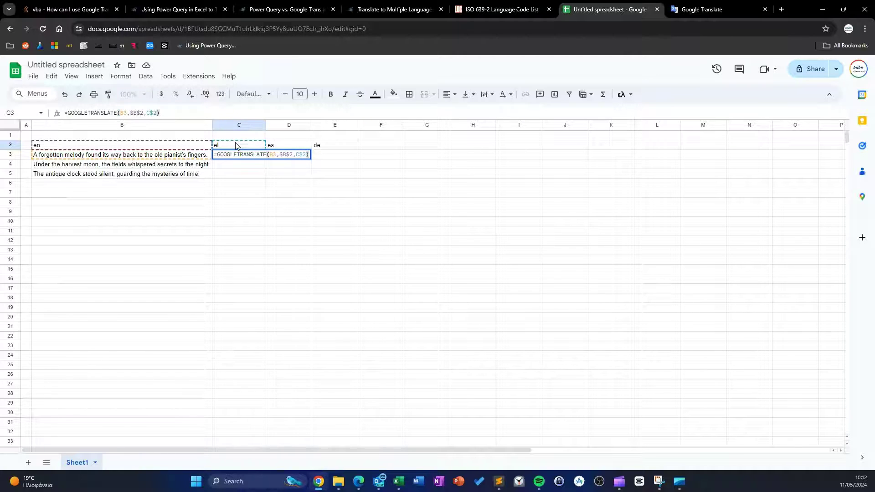
pyautogui.press('Return')
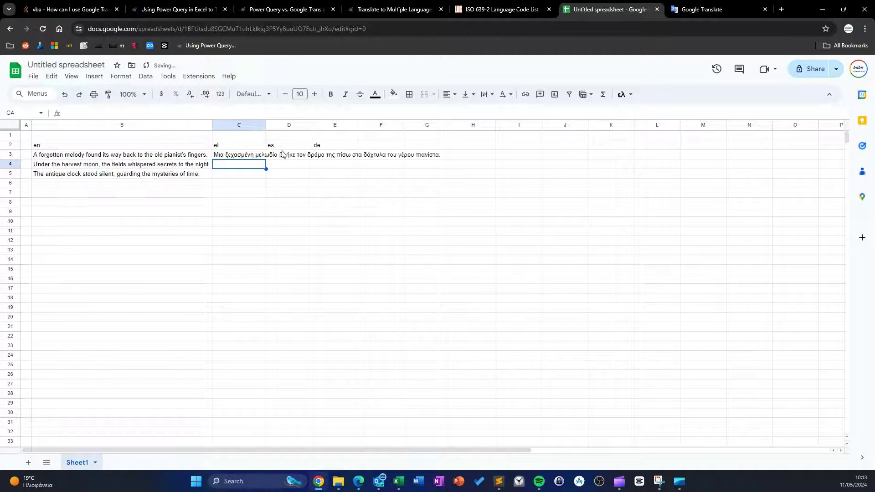
# - Copy the C3 translation formula down to C5 and across to column E
pyautogui.click(241, 157)
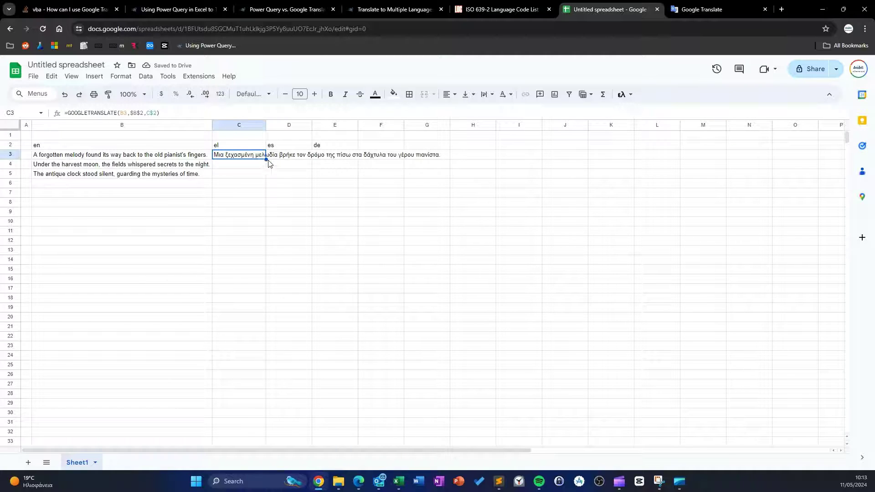
pyautogui.moveTo(265, 159); pyautogui.dragTo(265, 178)
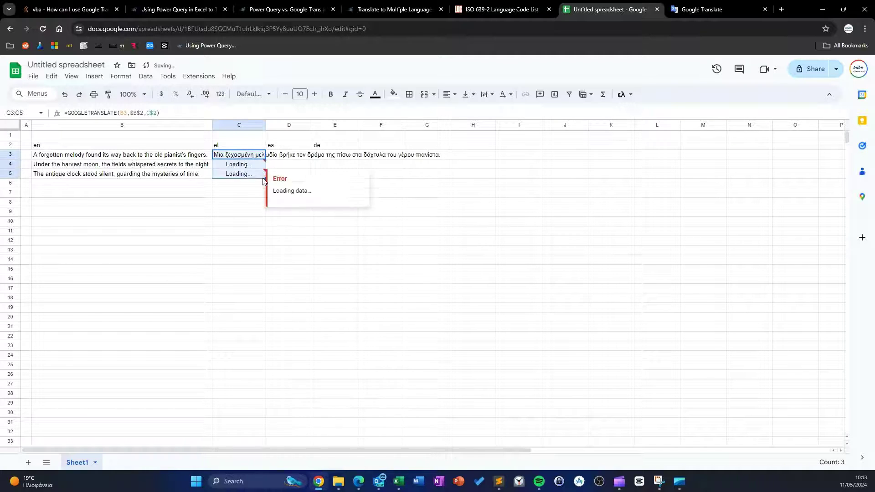
pyautogui.click(250, 205)
pyautogui.click(254, 156)
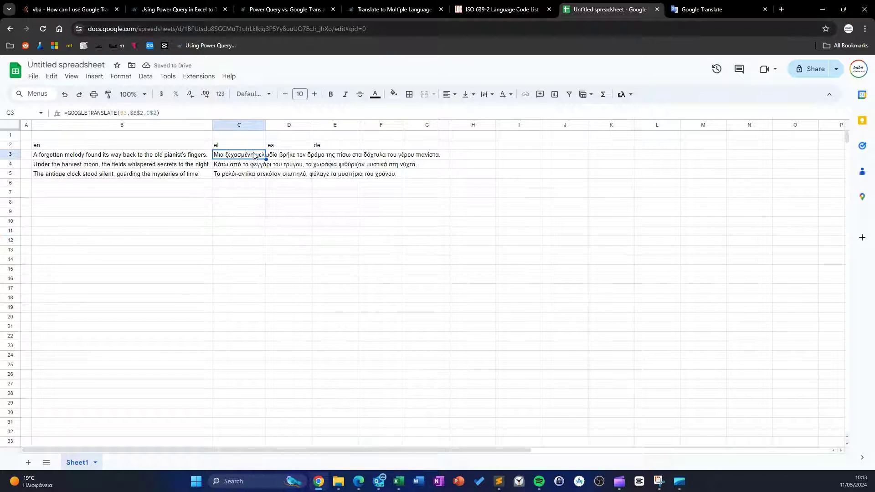
pyautogui.moveTo(246, 158)
pyautogui.mouseDown()
pyautogui.moveTo(248, 176)
pyautogui.moveTo(353, 180)
pyautogui.mouseUp()
pyautogui.click(373, 308)
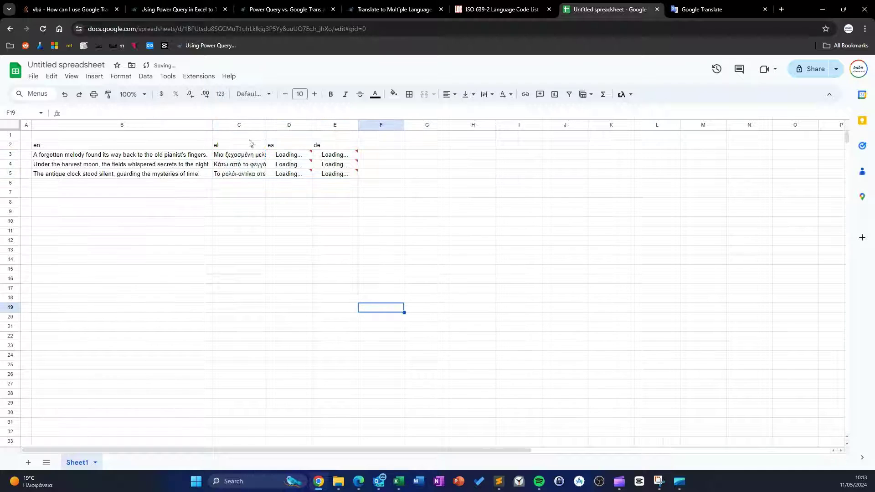
# - Autofit columns C through E to their translated text
pyautogui.moveTo(249, 125); pyautogui.dragTo(348, 125)
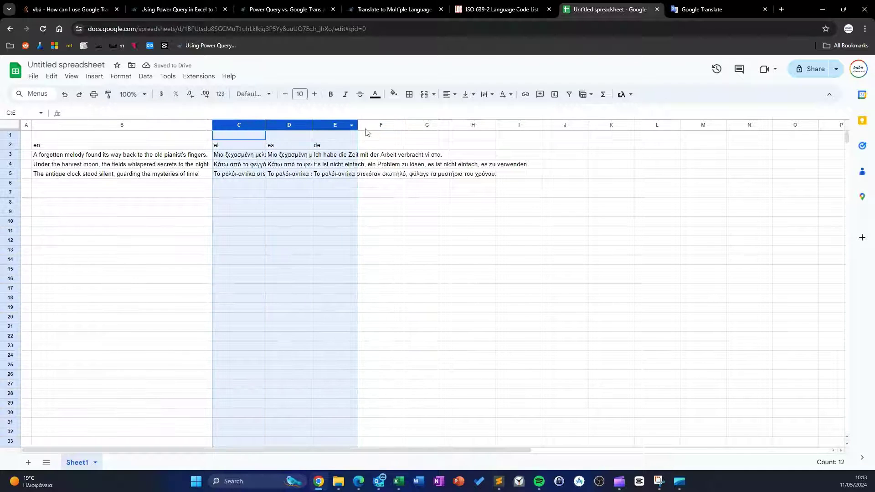
pyautogui.doubleClick(357, 123)
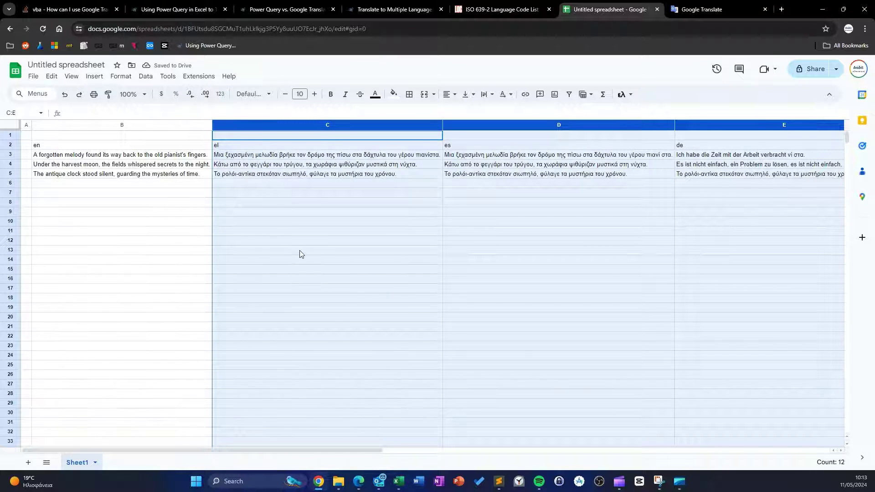
pyautogui.click(299, 254)
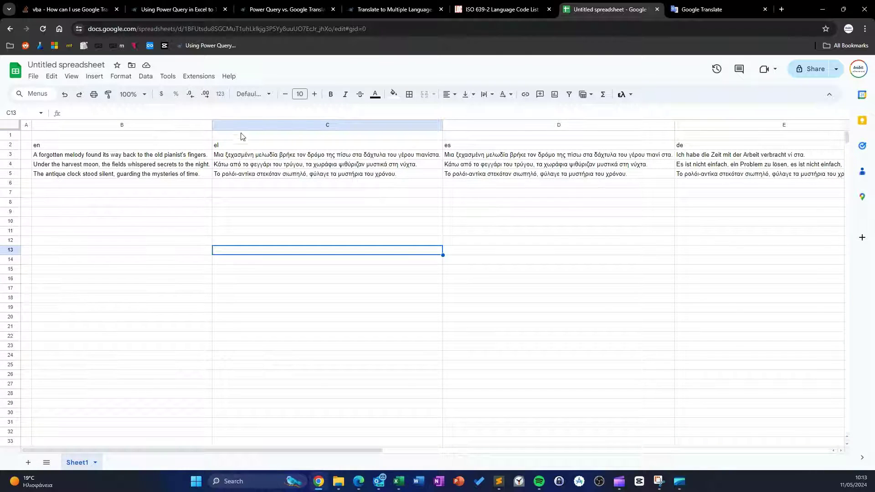
pyautogui.moveTo(122, 125)
pyautogui.click(260, 165)
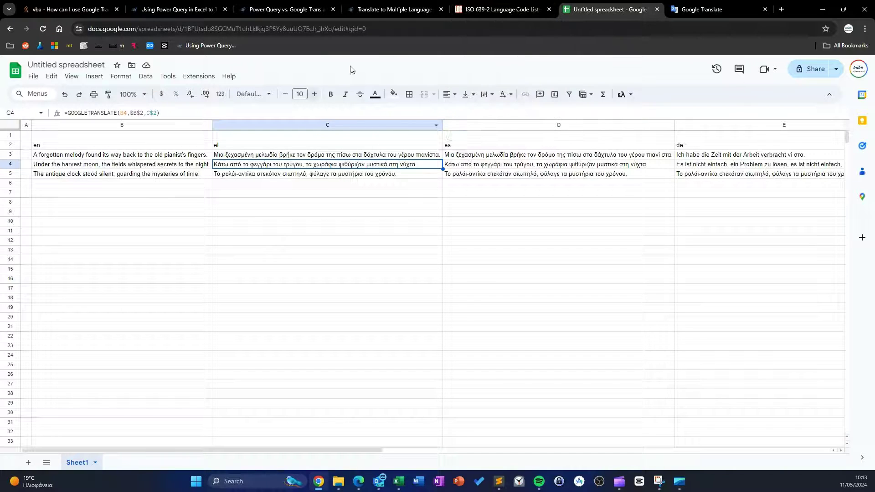
# - Review the MrExcel article's Languages and English tables, then bring the Book1 workbook forward
pyautogui.click(402, 11)
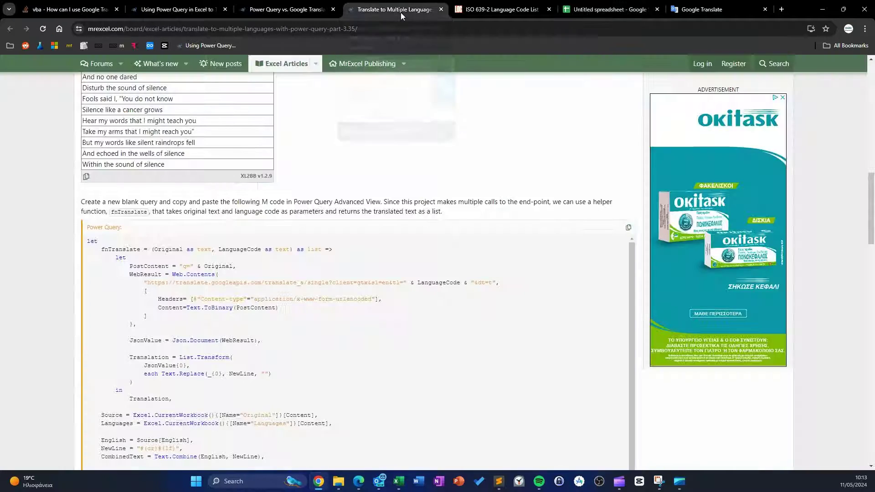
pyautogui.scroll(8, 399, 244)
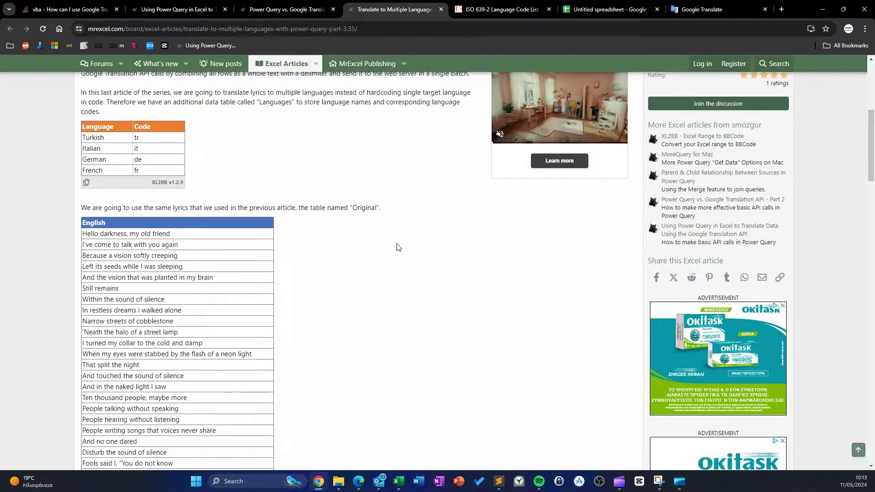
pyautogui.scroll(5, 397, 246)
pyautogui.scroll(1, 273, 205)
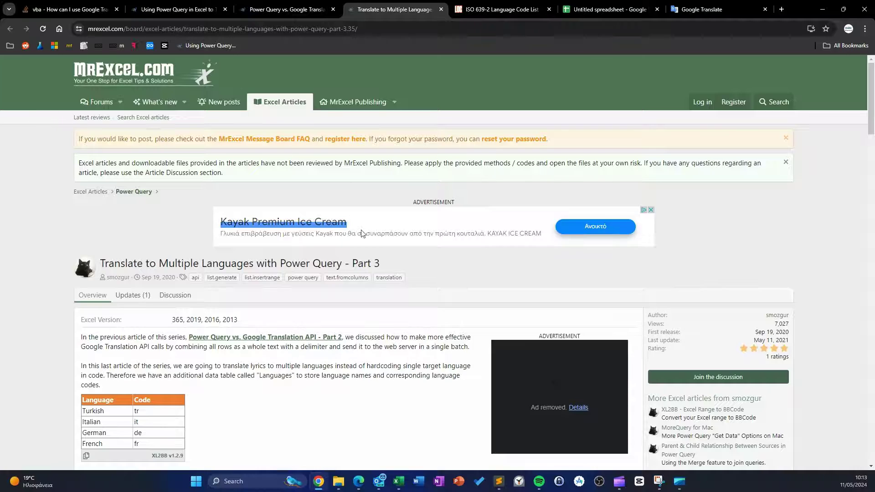
pyautogui.scroll(-4, 371, 235)
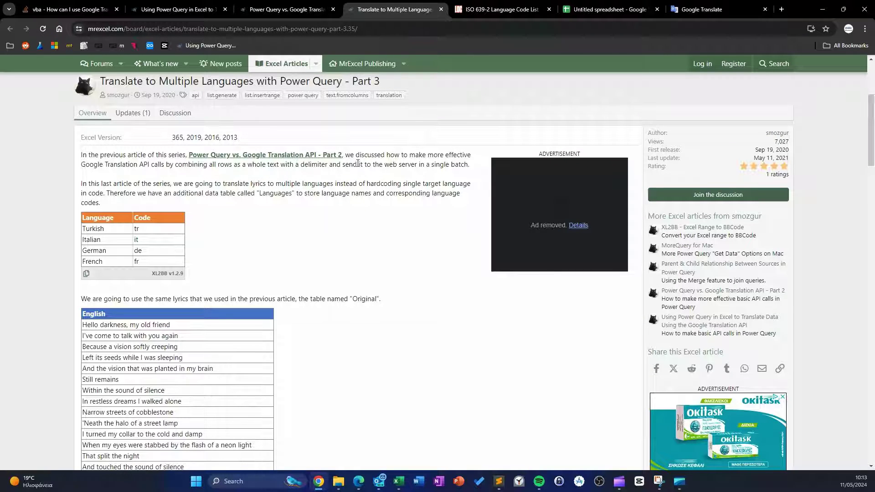
pyautogui.moveTo(398, 481)
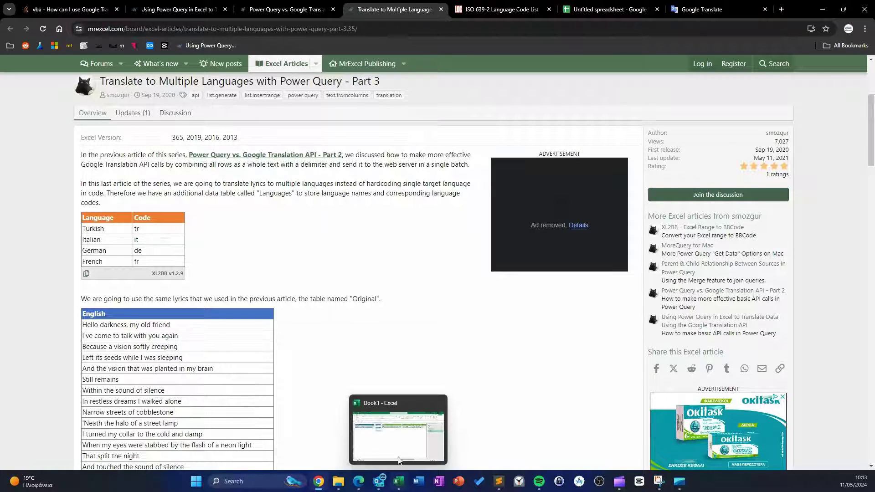
pyautogui.click(401, 437)
pyautogui.click(461, 277)
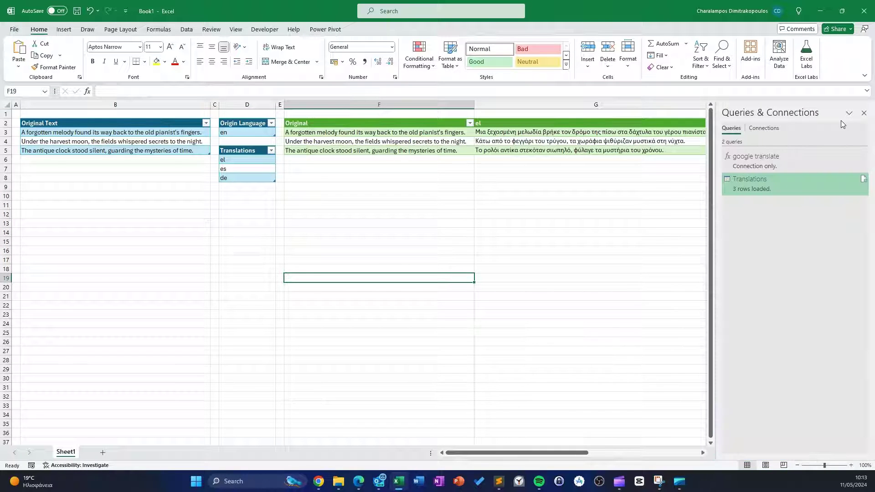
pyautogui.click(230, 250)
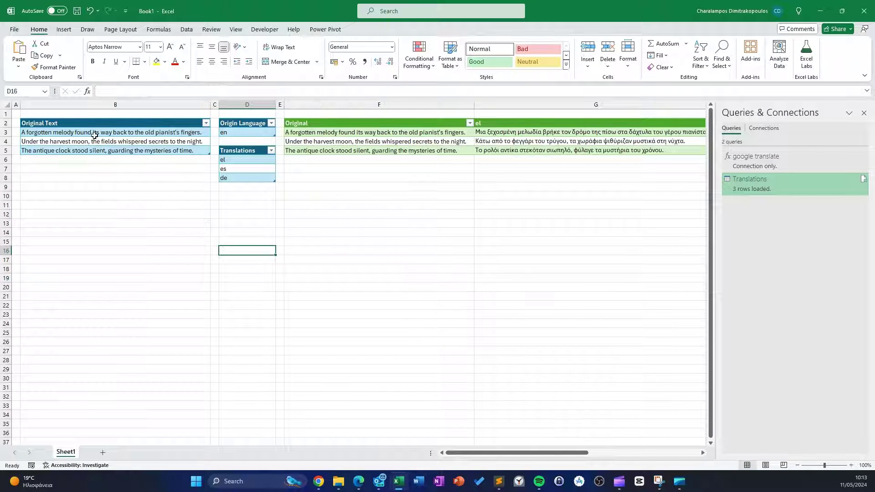
pyautogui.click(75, 124)
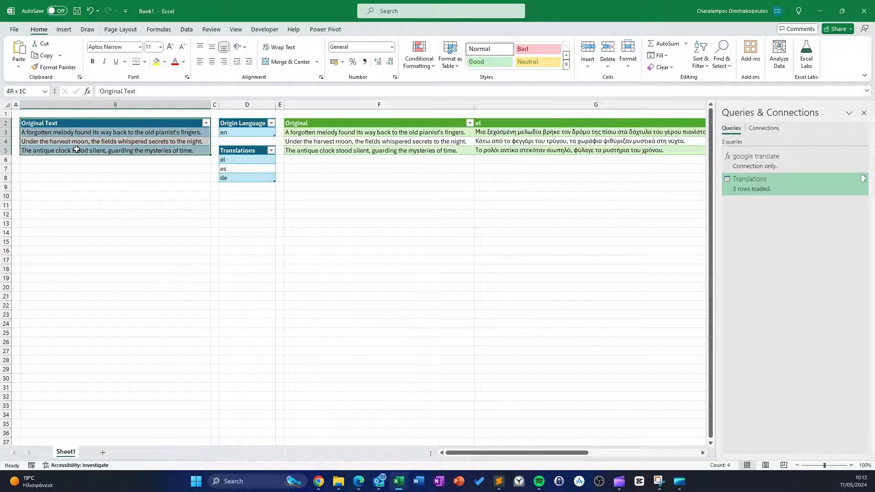
pyautogui.click(279, 278)
pyautogui.moveTo(259, 126); pyautogui.dragTo(258, 133)
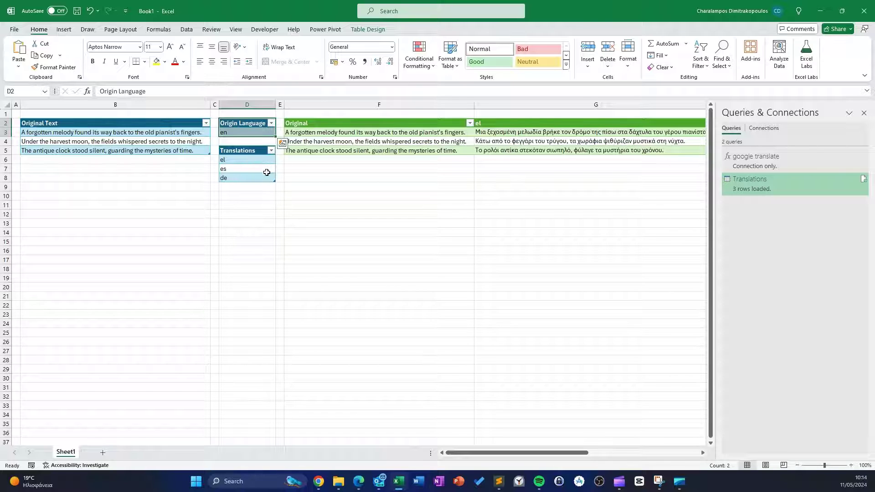
pyautogui.click(270, 191)
pyautogui.moveTo(236, 159); pyautogui.dragTo(238, 177)
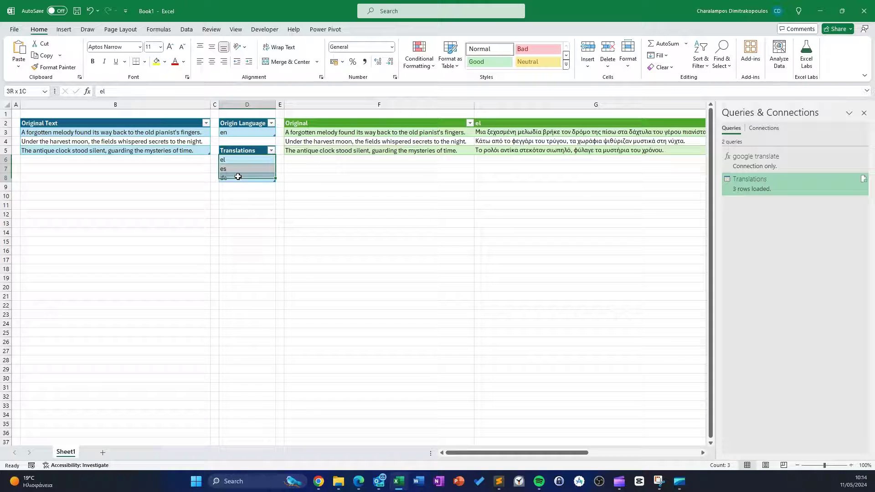
pyautogui.click(249, 232)
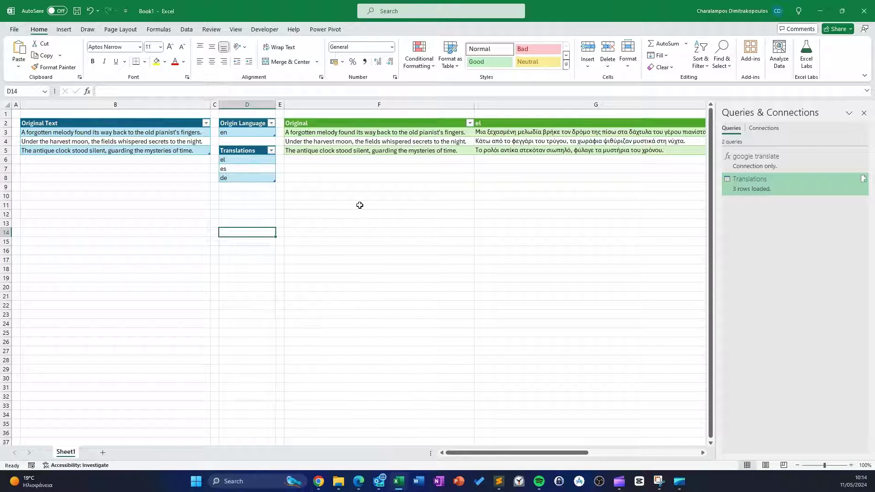
pyautogui.hscroll(2, 356, 192)
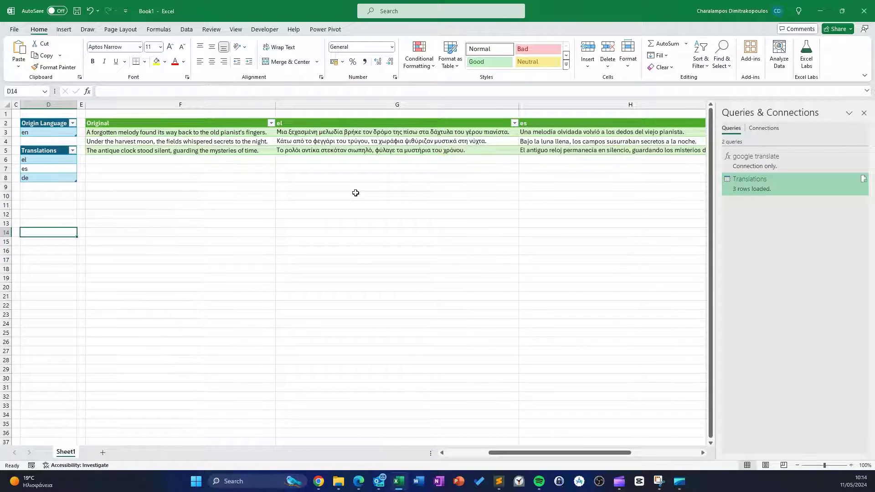
pyautogui.hscroll(1, 355, 192)
pyautogui.hscroll(1, 355, 193)
pyautogui.hscroll(1, 355, 191)
pyautogui.hscroll(1, 354, 191)
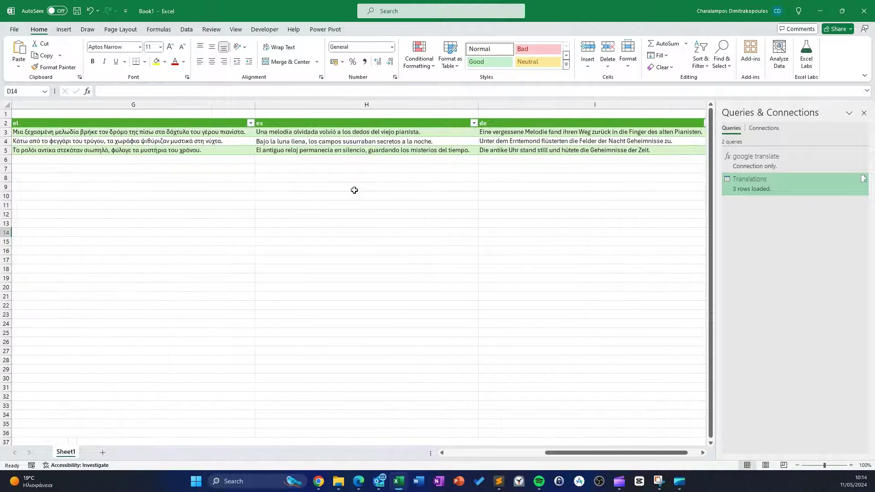
pyautogui.hscroll(-6, 354, 190)
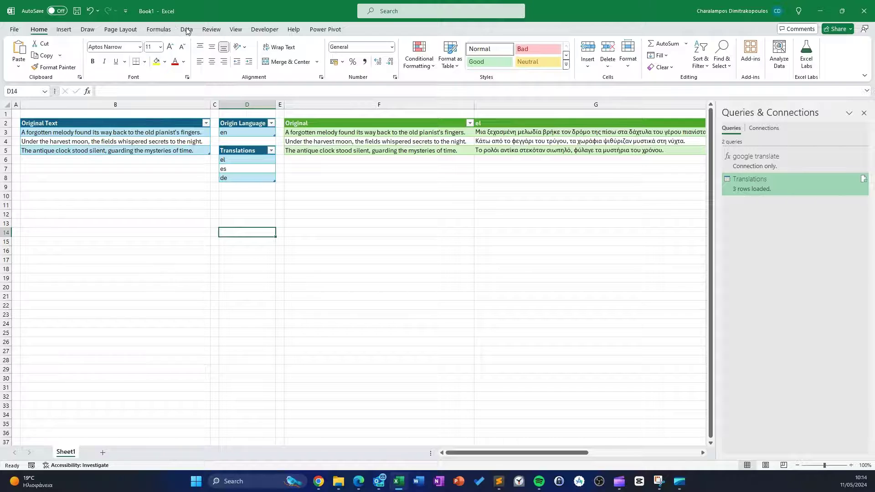
# - Add the sentence 'test' as a new row in the Original Text table
pyautogui.click(187, 29)
pyautogui.click(172, 53)
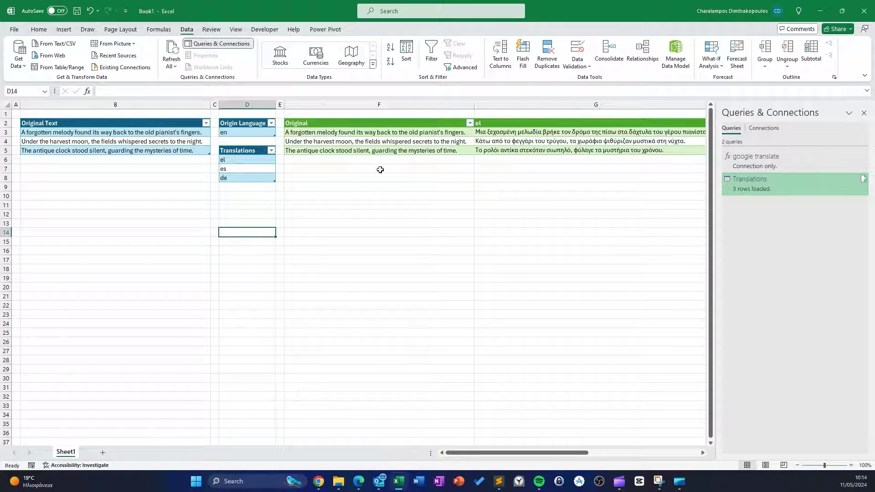
pyautogui.click(203, 150)
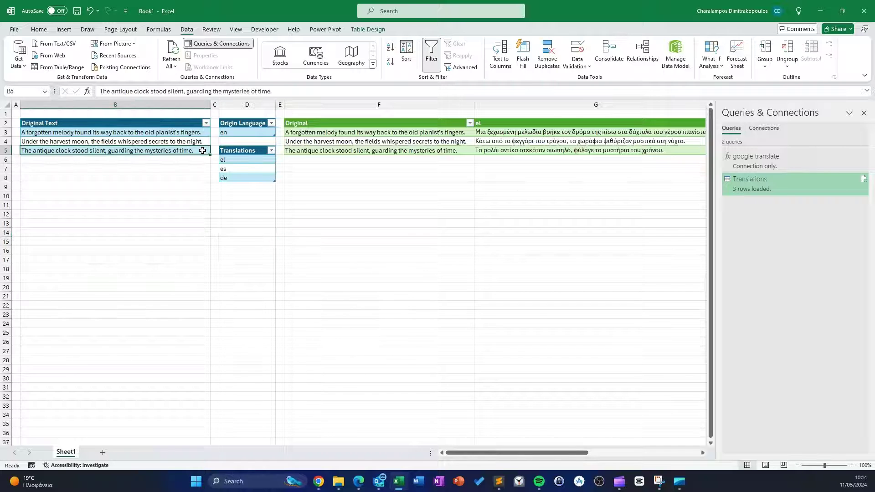
pyautogui.press('Return')
pyautogui.write('test')
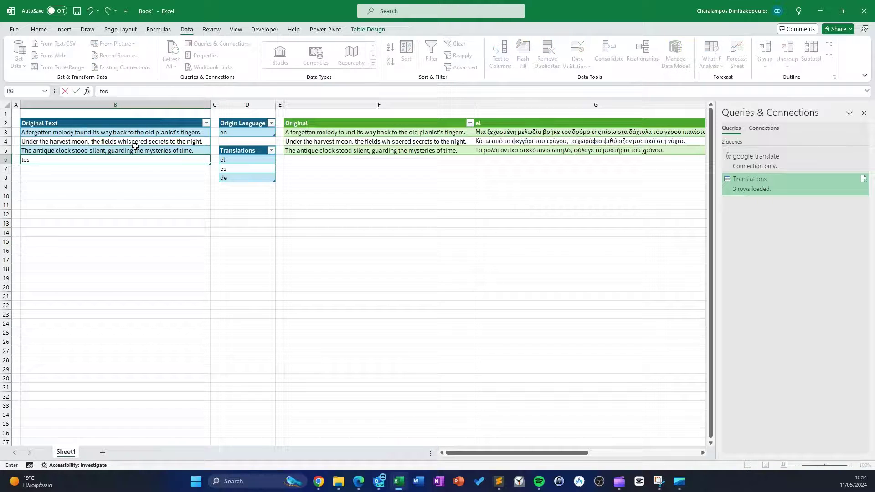
pyautogui.press('Return')
pyautogui.press('Return')
pyautogui.press('Return')
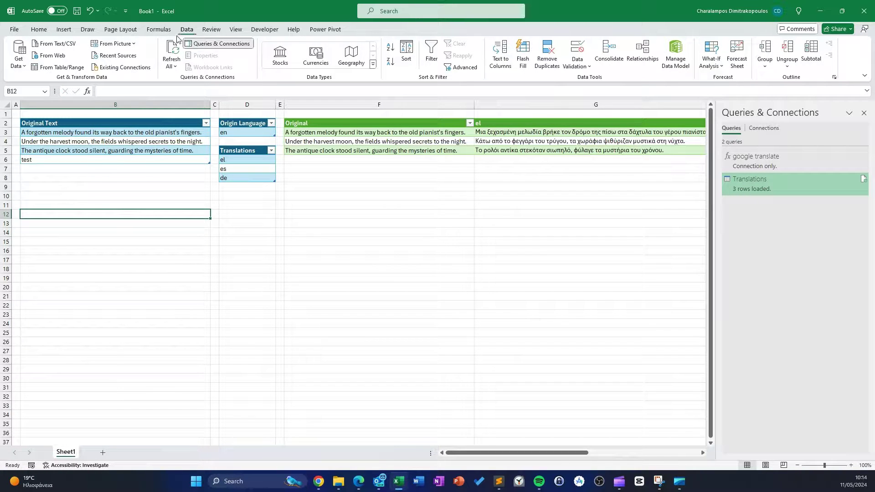
# - Refresh All and confirm 'test' translates to δοκιμή, prueba and prüfen
pyautogui.click(171, 51)
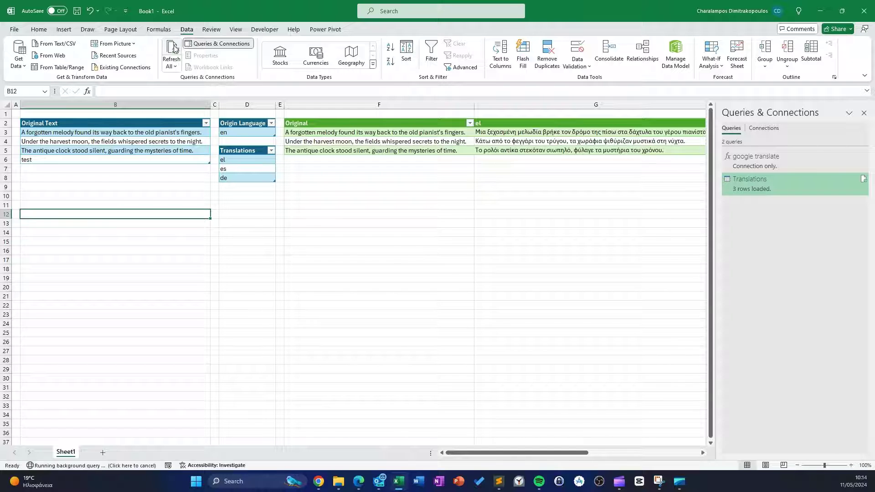
pyautogui.click(447, 163)
pyautogui.hscroll(-3, 447, 174)
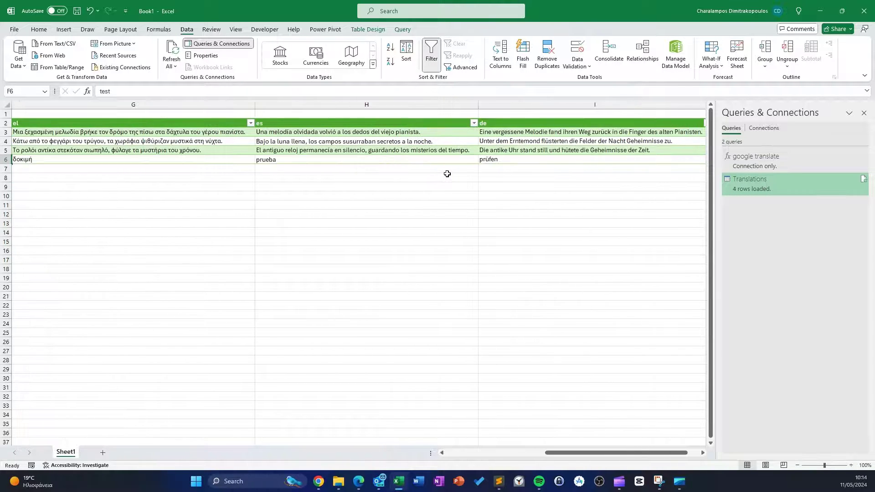
pyautogui.hscroll(-3, 448, 174)
pyautogui.click(350, 218)
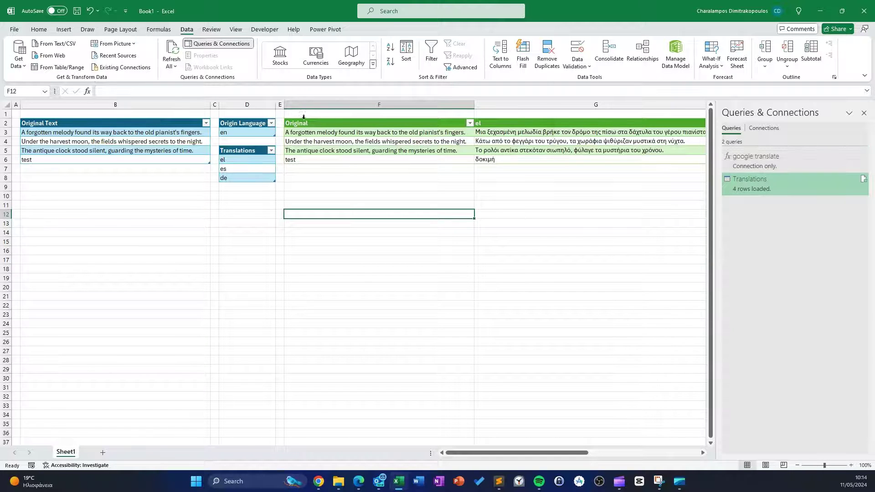
pyautogui.click(791, 183)
# - Open the google translate function's M code in Power Query's Advanced Editor
pyautogui.doubleClick(790, 184)
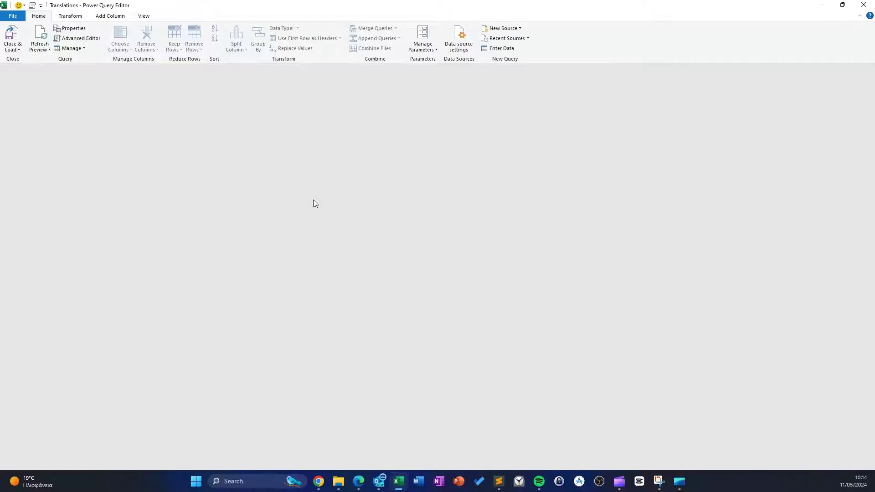
pyautogui.click(71, 81)
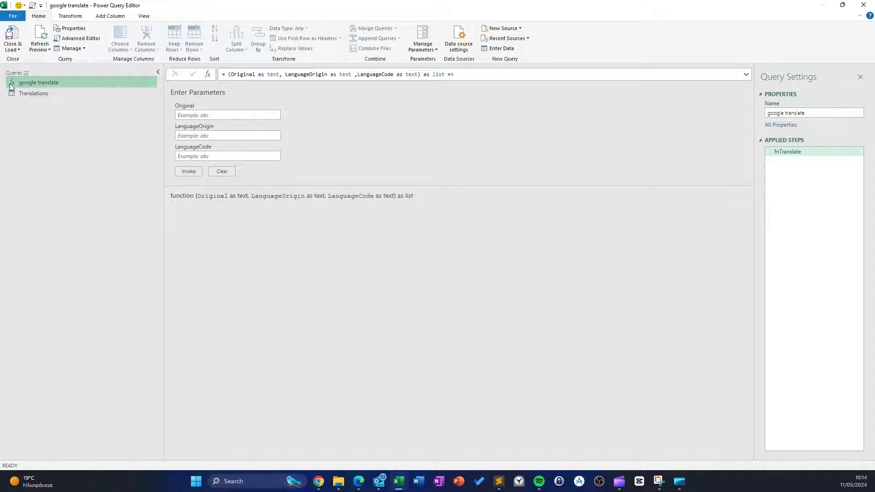
pyautogui.click(86, 40)
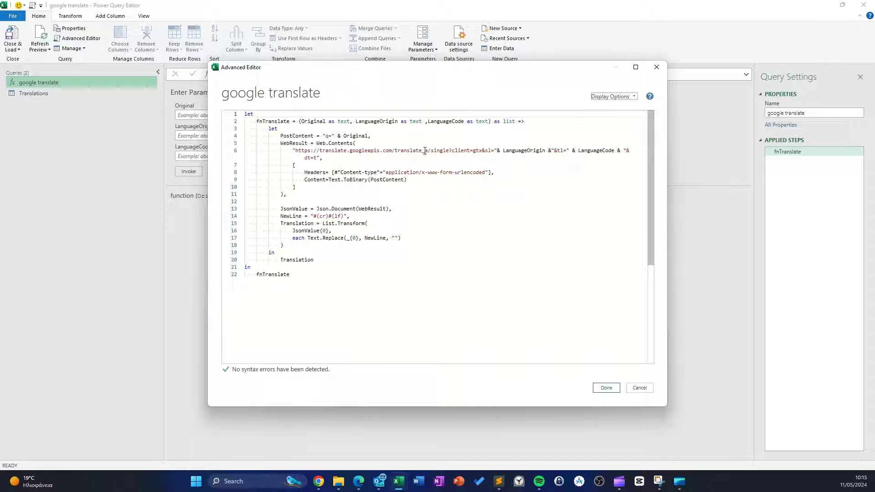
pyautogui.doubleClick(486, 151)
pyautogui.doubleClick(519, 153)
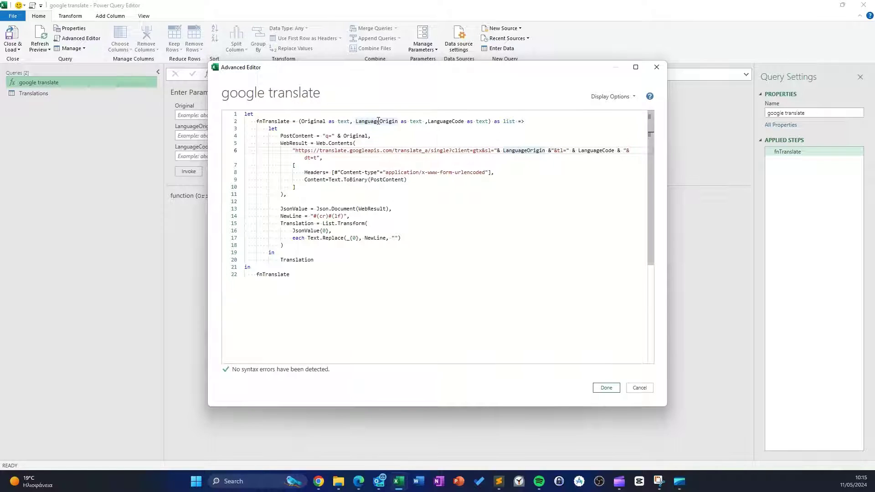
pyautogui.click(568, 165)
pyautogui.click(561, 155)
pyautogui.click(588, 151)
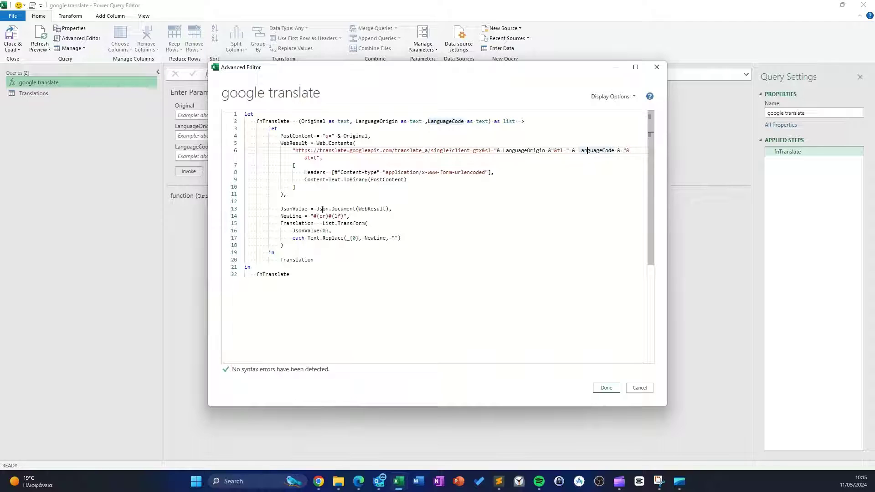
pyautogui.click(378, 210)
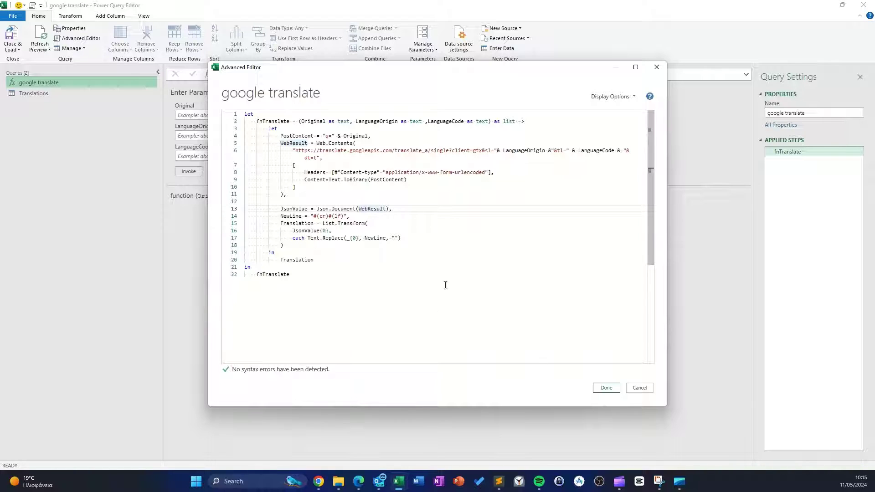
pyautogui.click(322, 216)
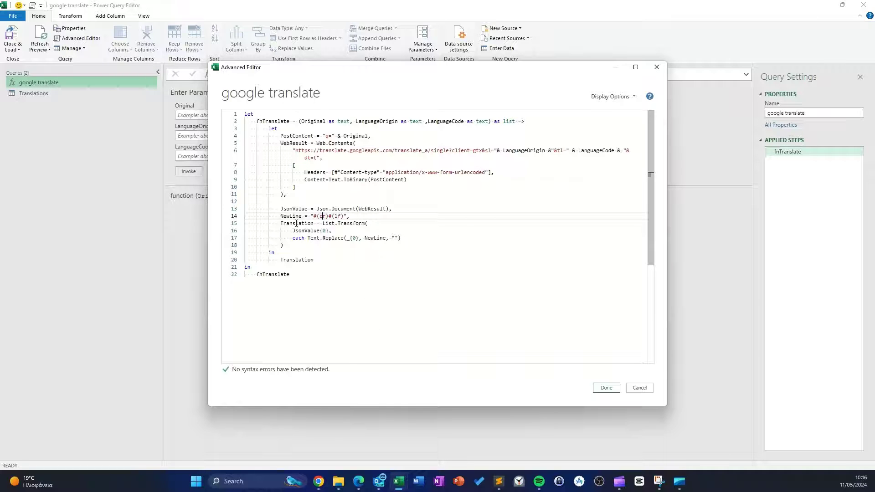
# - Walk through the fnTranslate code down to the returned Translation list
pyautogui.press('Down')
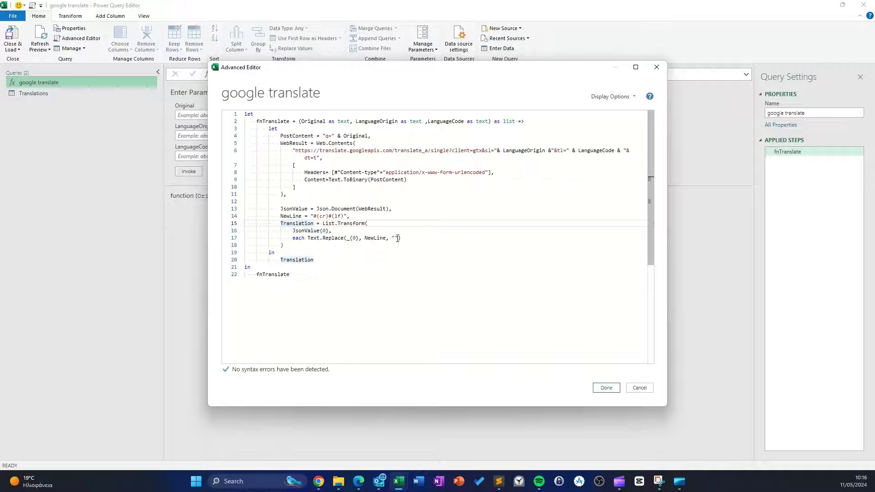
pyautogui.click(300, 261)
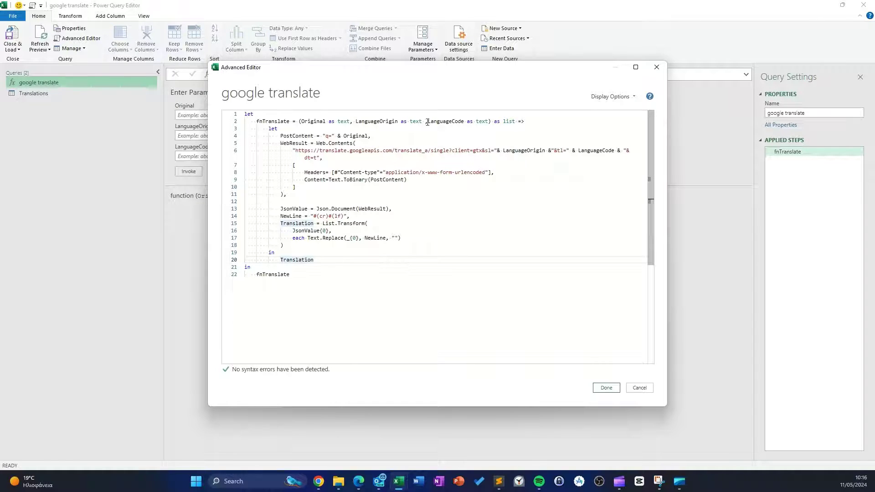
pyautogui.click(270, 275)
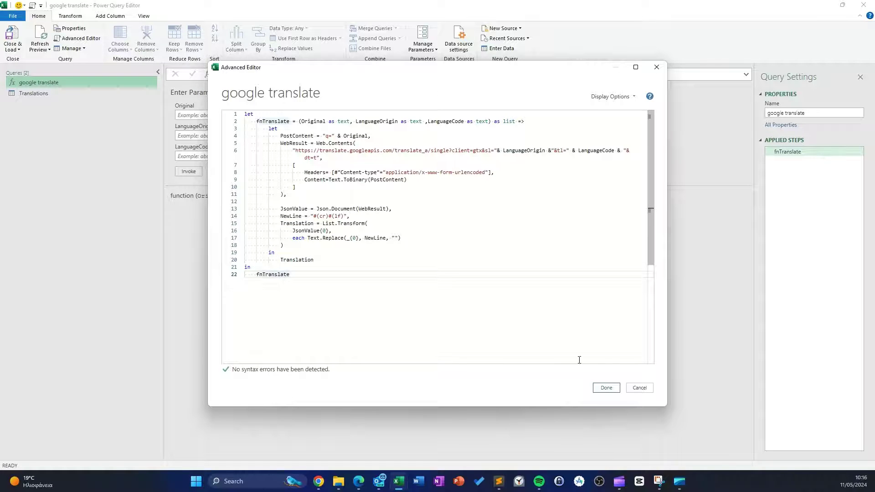
# - Invoke the google translate function with test, en and el, returning δοκιμή
pyautogui.click(639, 387)
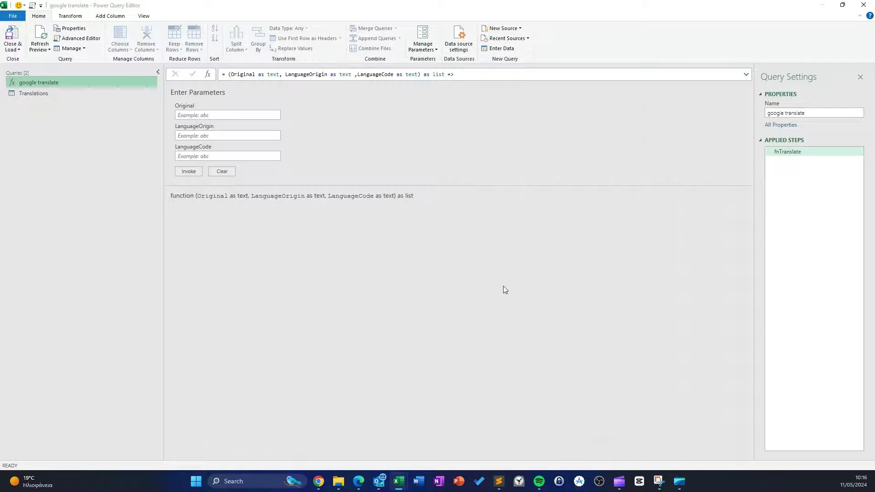
pyautogui.click(191, 114)
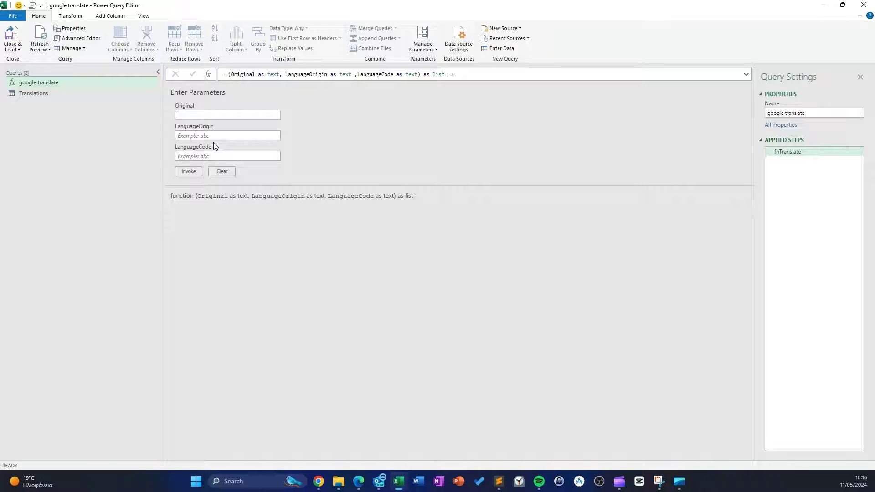
pyautogui.write('test')
pyautogui.click(188, 139)
pyautogui.write('n')
pyautogui.click(203, 157)
pyautogui.click(188, 172)
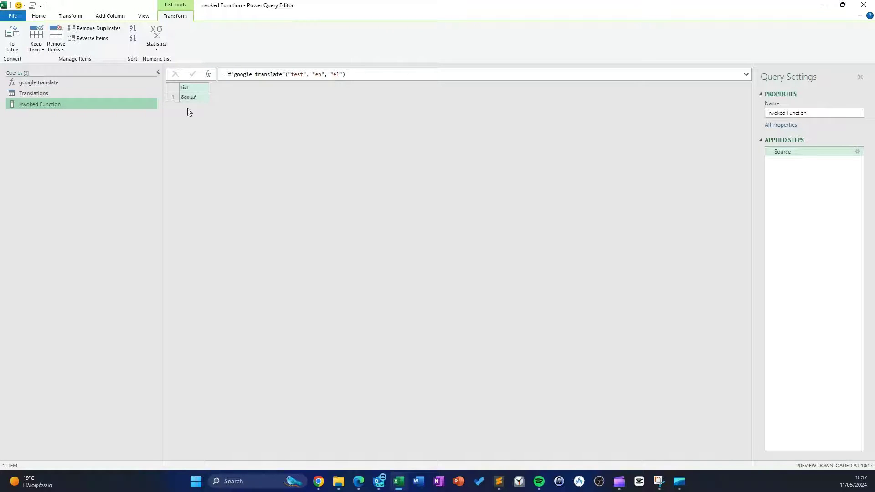
# - Delete the Invoked Function query and confirm the deletion
pyautogui.rightClick(85, 103)
pyautogui.click(269, 185)
pyautogui.press('Delete')
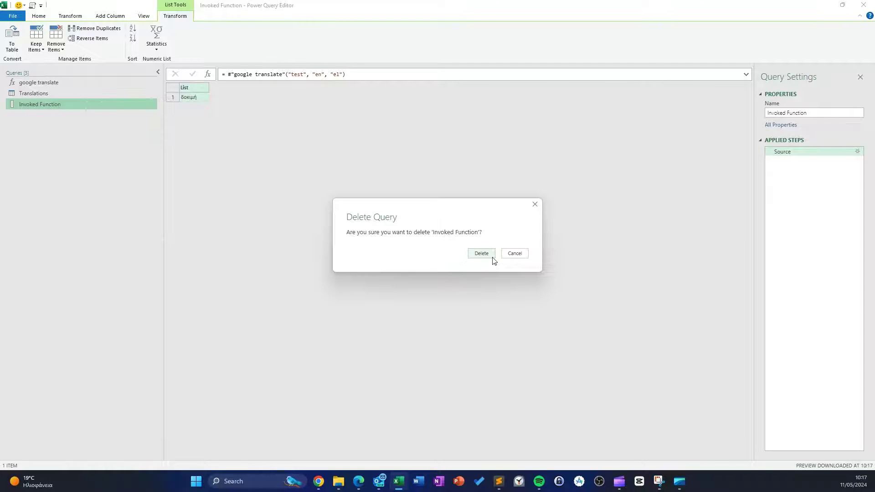
pyautogui.click(478, 252)
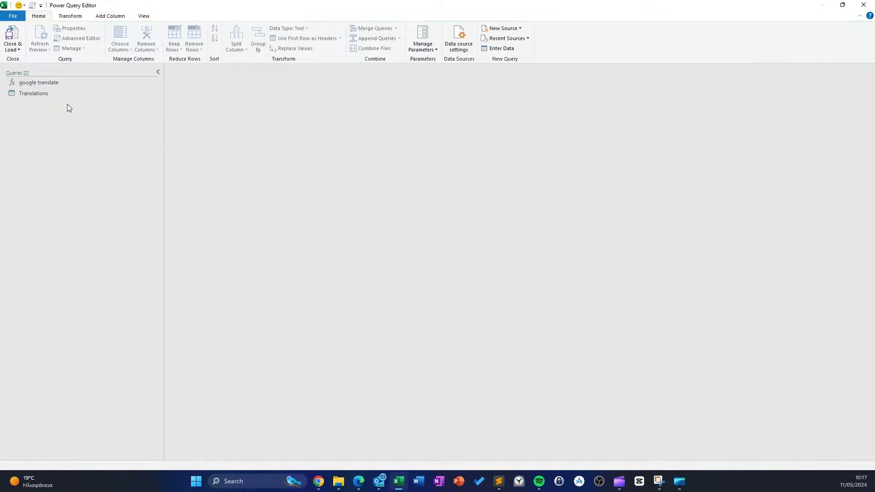
# - Open the Translations query's M code and trace the LangOrigin line, its {0} index and the Languages definition
pyautogui.click(37, 93)
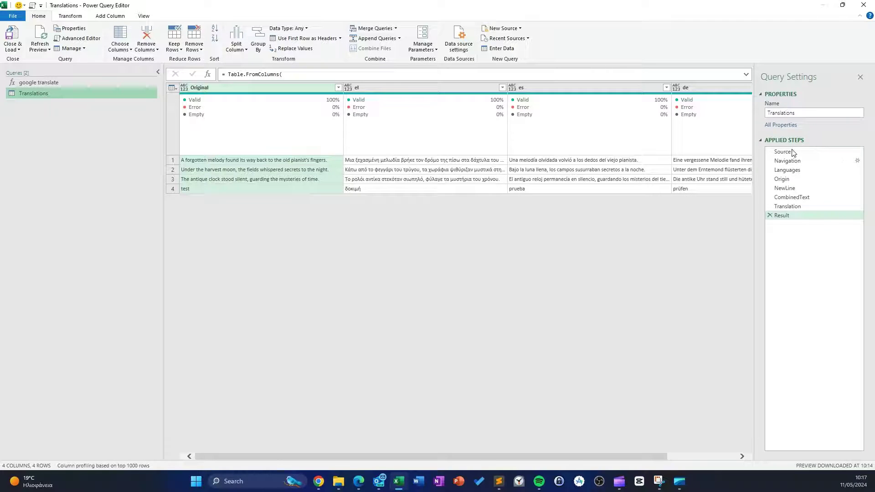
pyautogui.click(85, 40)
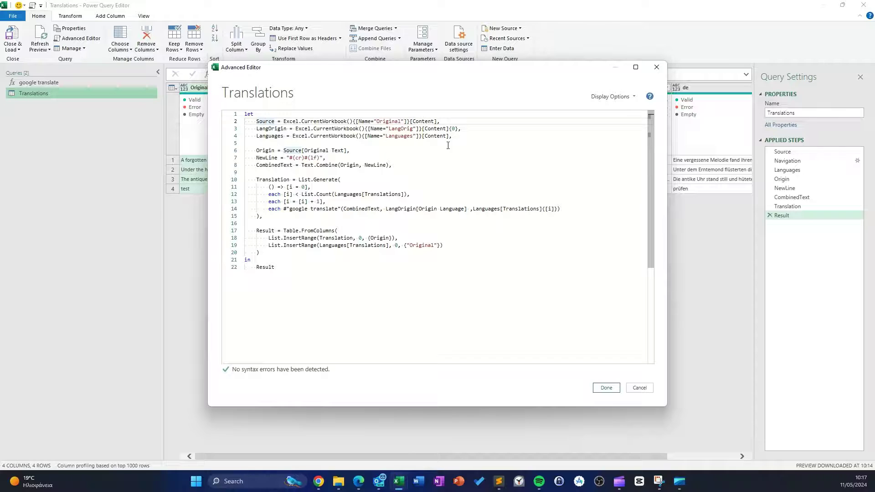
pyautogui.click(281, 129)
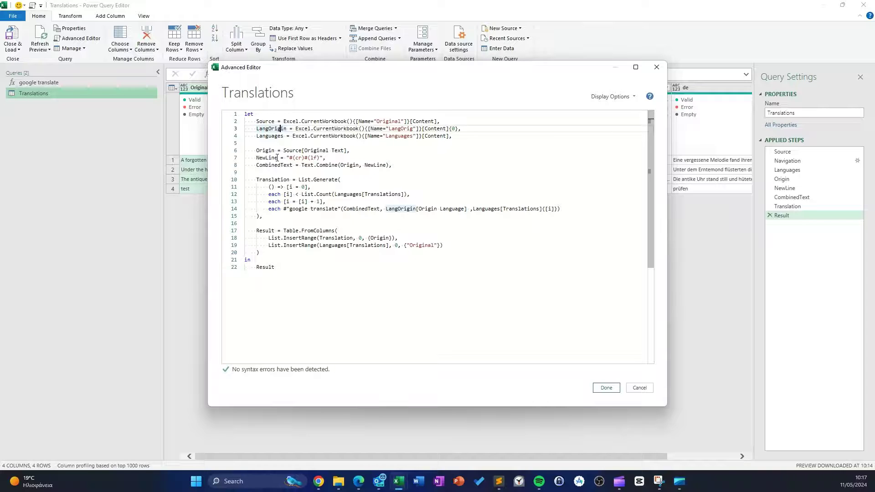
pyautogui.click(267, 136)
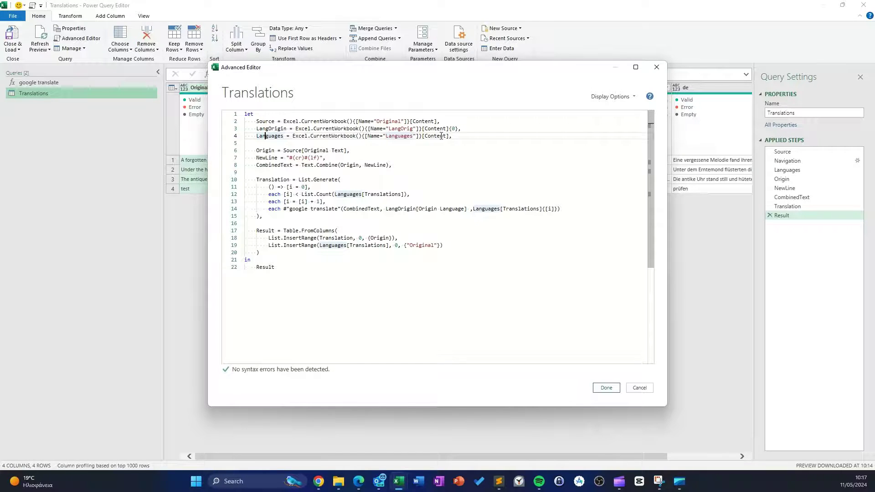
pyautogui.click(454, 129)
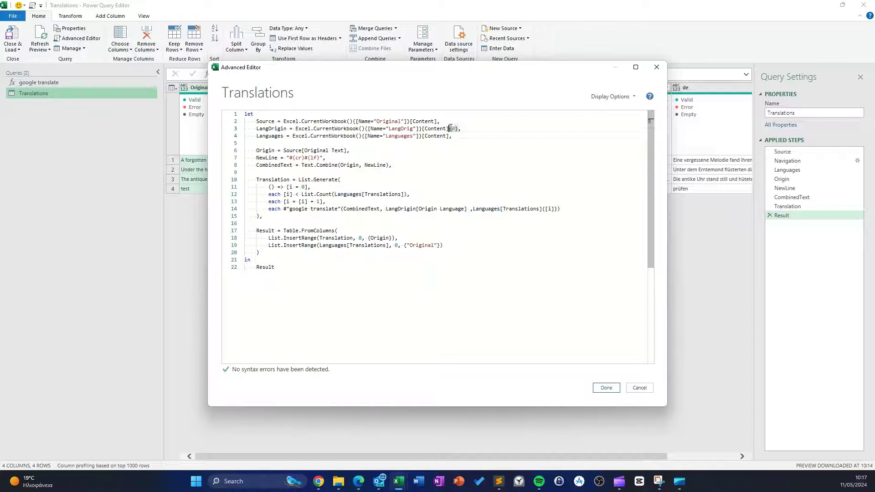
pyautogui.moveTo(455, 129); pyautogui.dragTo(459, 129)
pyautogui.moveTo(309, 121)
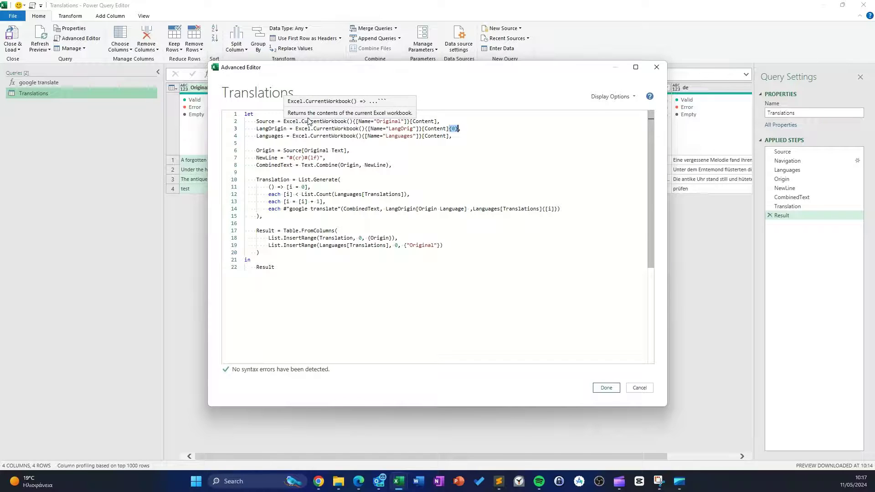
pyautogui.click(411, 179)
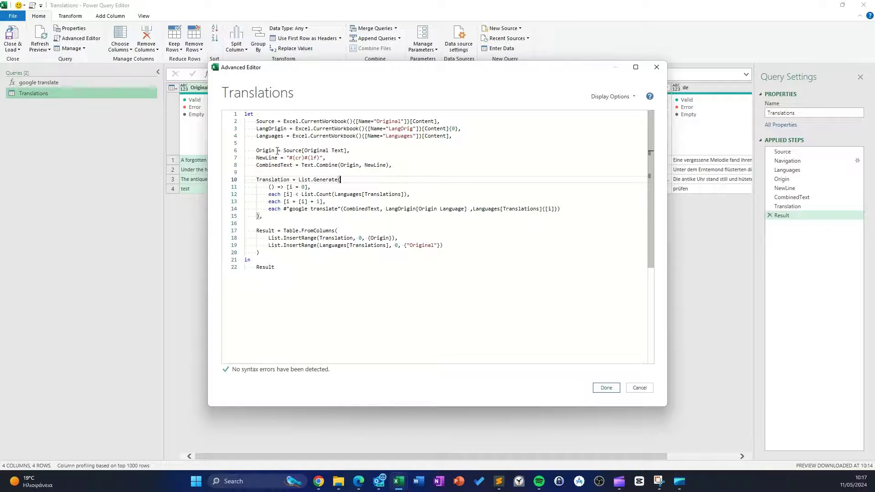
# - Review the Origin and CombinedText lines, adding a comma at the end of CombinedText
pyautogui.click(258, 151)
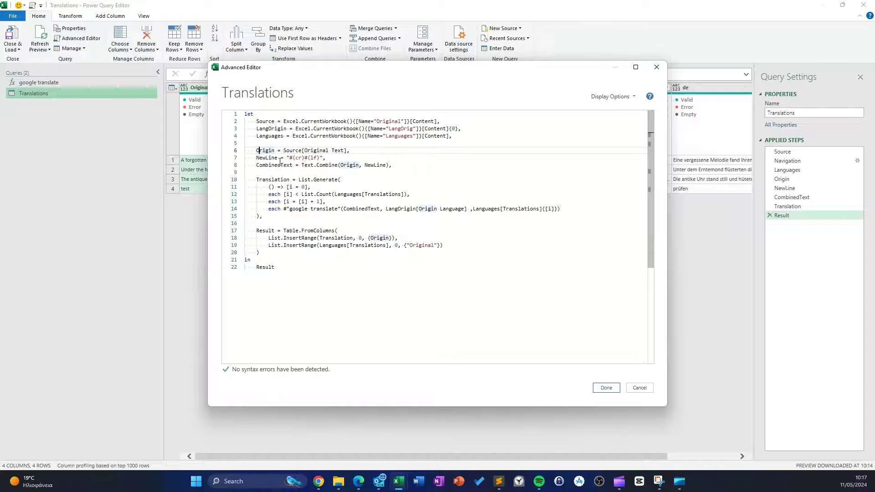
pyautogui.click(390, 167)
pyautogui.write(',')
# - Trace the google translate call's CombinedText, LangOrigin and Languages{i} arguments in the List.Generate code
pyautogui.moveTo(284, 209); pyautogui.dragTo(340, 208)
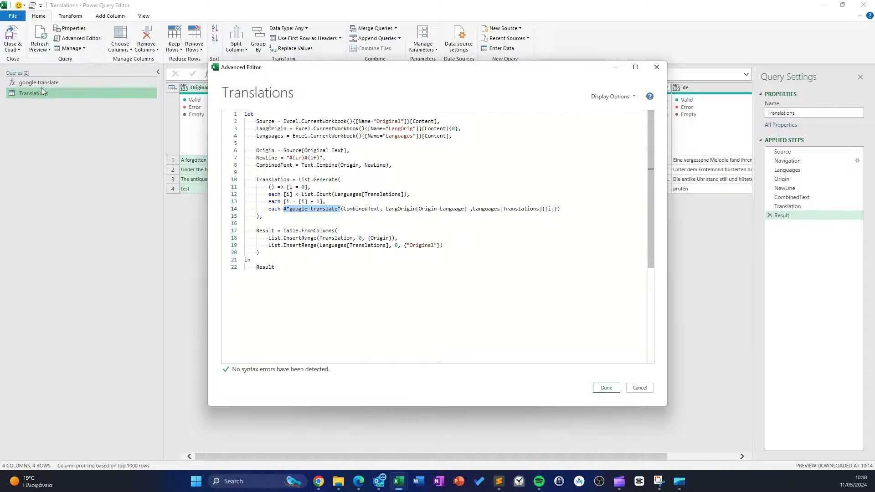
pyautogui.click(364, 208)
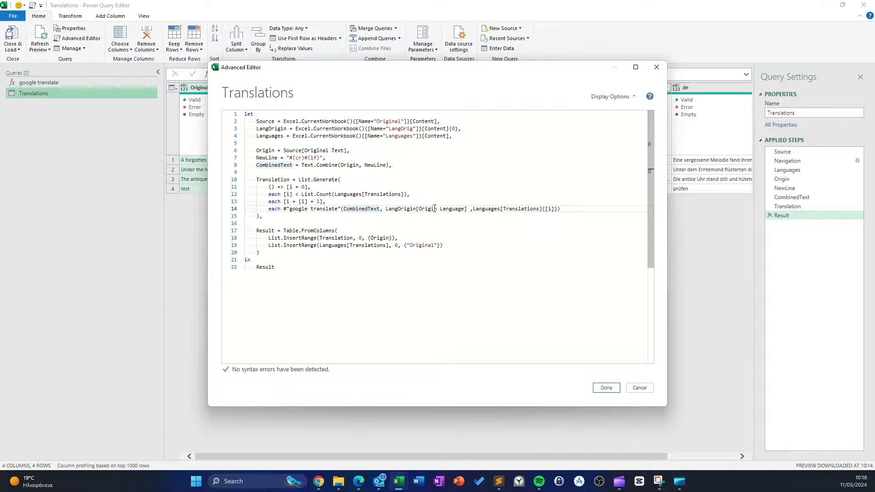
pyautogui.click(401, 209)
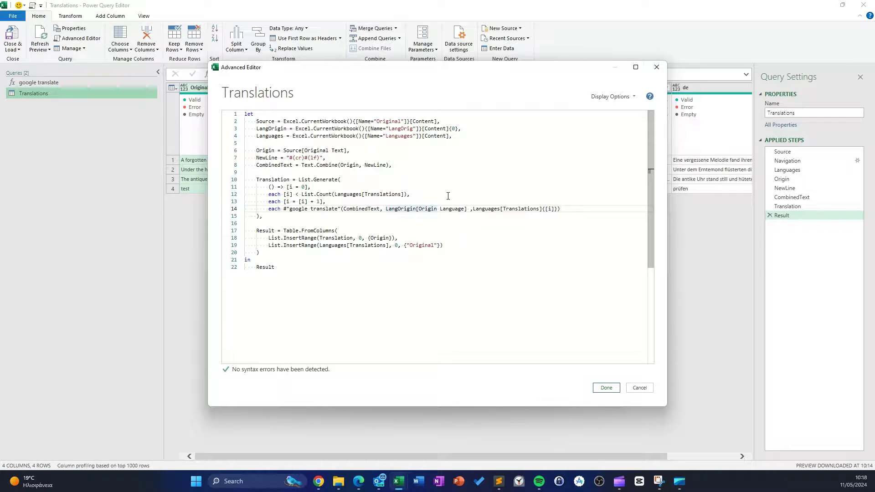
pyautogui.click(496, 209)
pyautogui.click(552, 209)
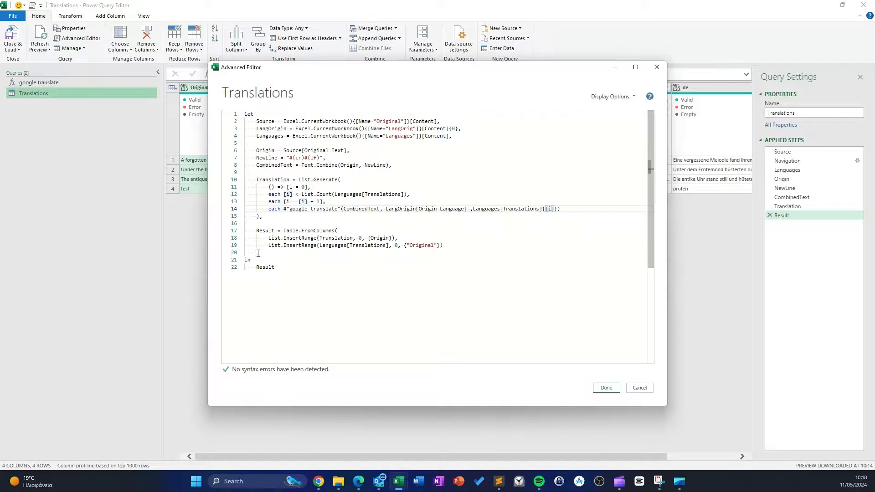
pyautogui.click(262, 231)
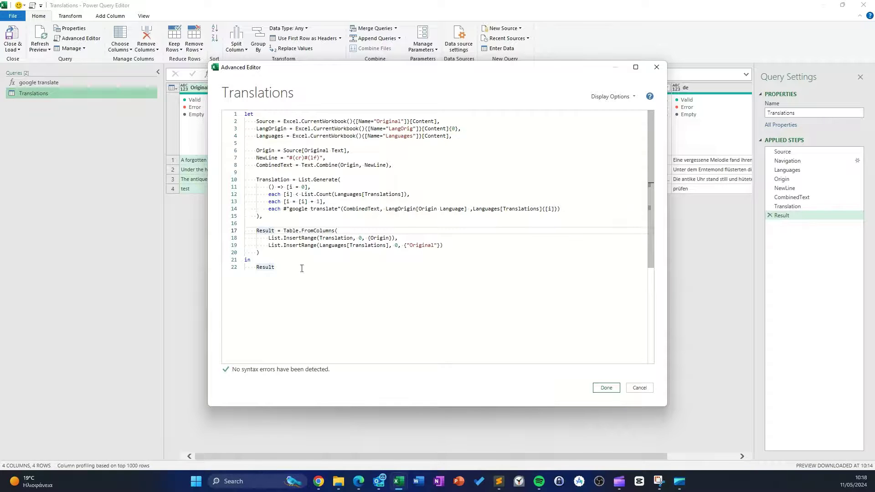
pyautogui.click(606, 388)
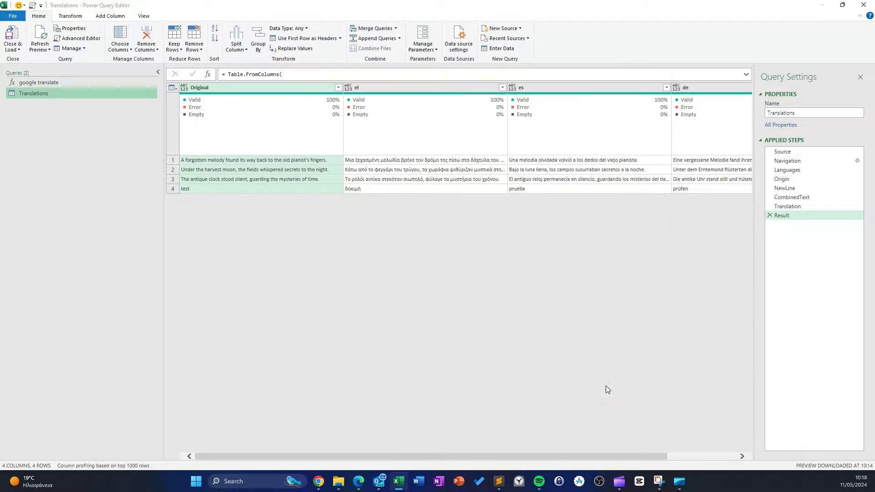
pyautogui.click(802, 152)
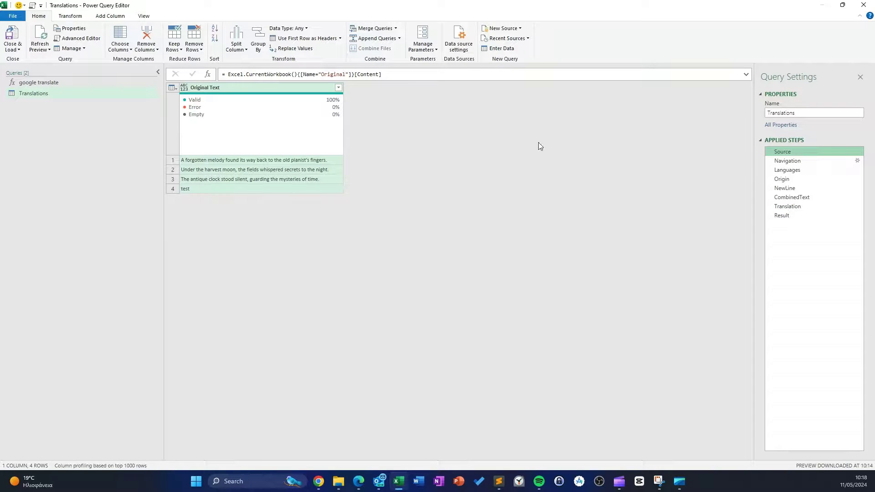
pyautogui.click(805, 161)
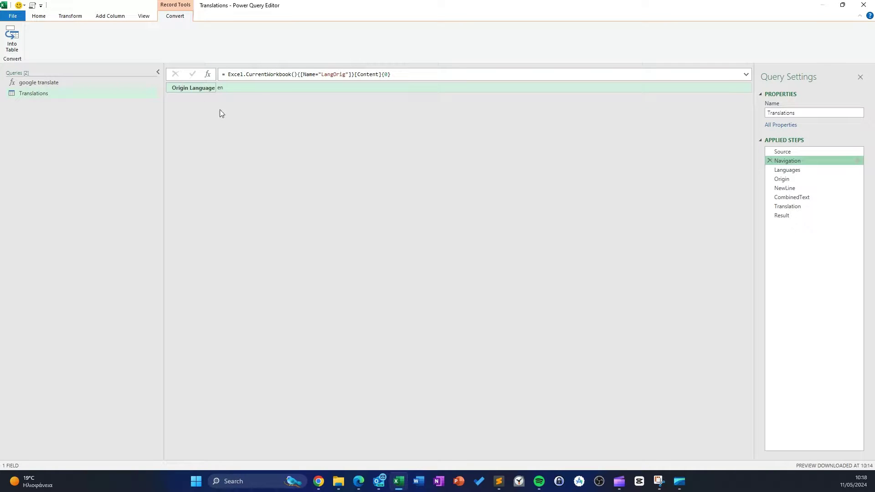
pyautogui.click(789, 169)
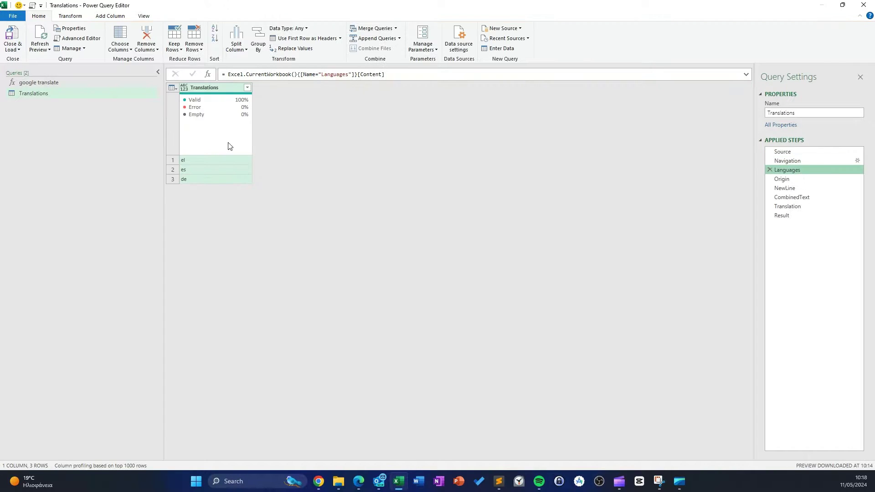
pyautogui.click(791, 179)
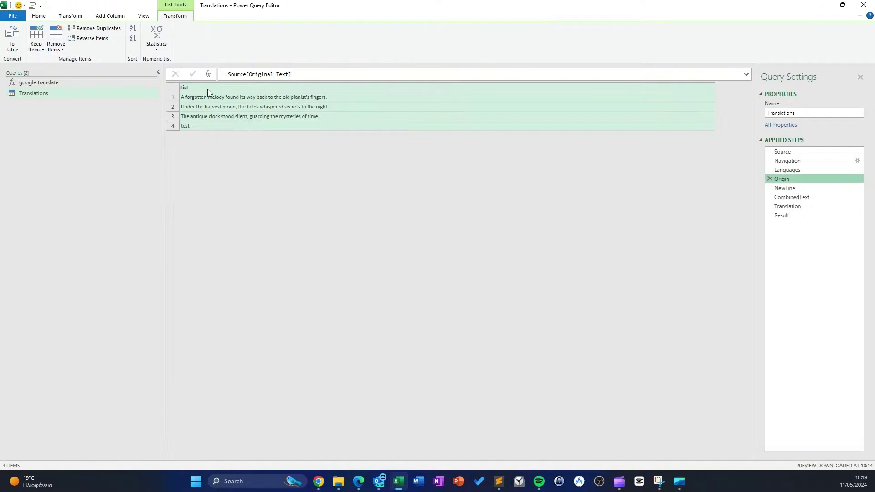
pyautogui.click(786, 190)
pyautogui.click(807, 198)
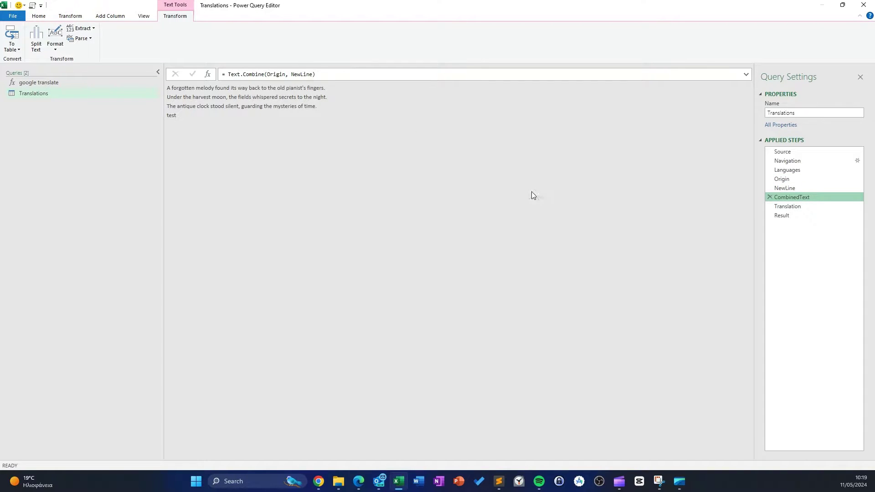
pyautogui.click(787, 206)
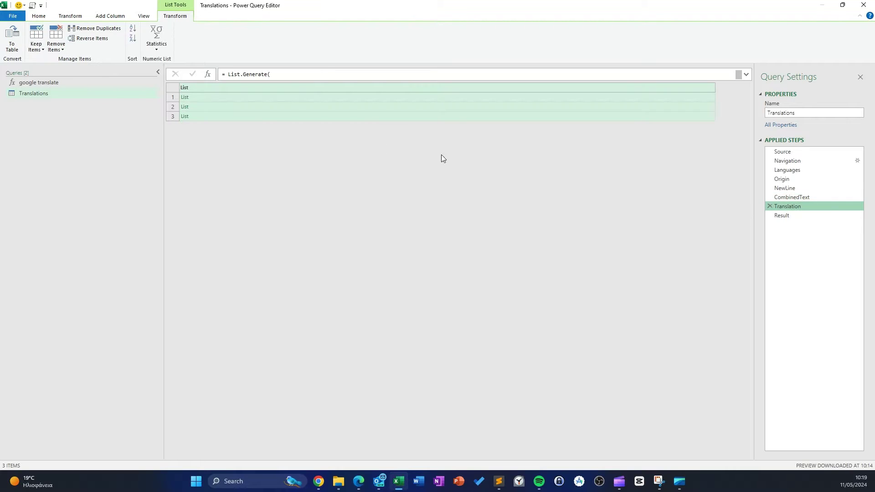
pyautogui.click(210, 97)
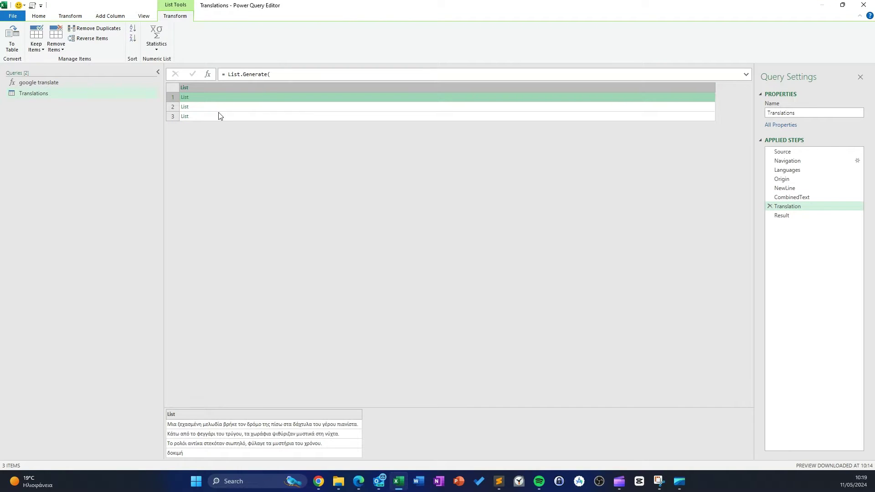
pyautogui.click(222, 108)
pyautogui.click(226, 117)
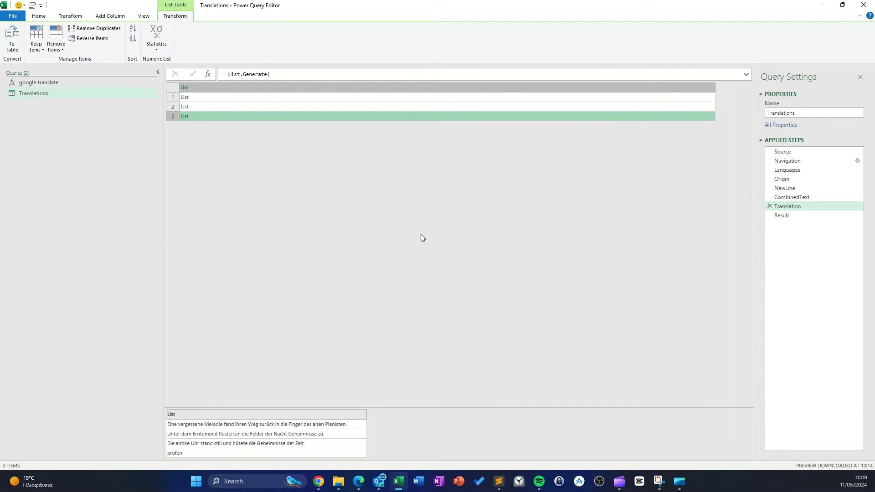
pyautogui.click(791, 212)
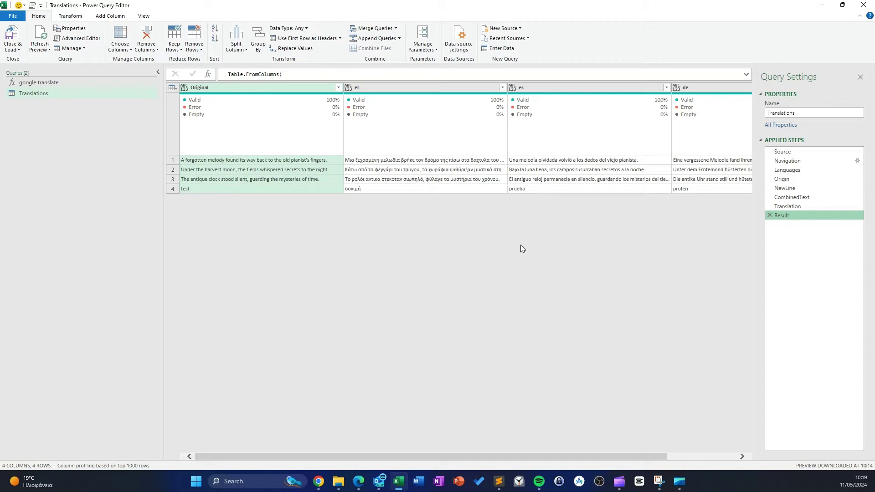
# - Close & Load the Translations query into Book1 as a 4-row table, then select an empty cell
pyautogui.hscroll(3, 522, 249)
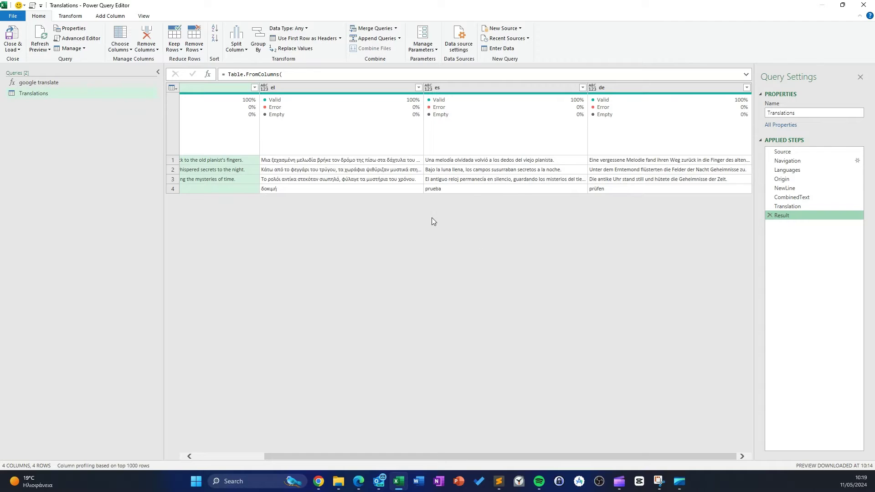
pyautogui.hscroll(-3, 433, 221)
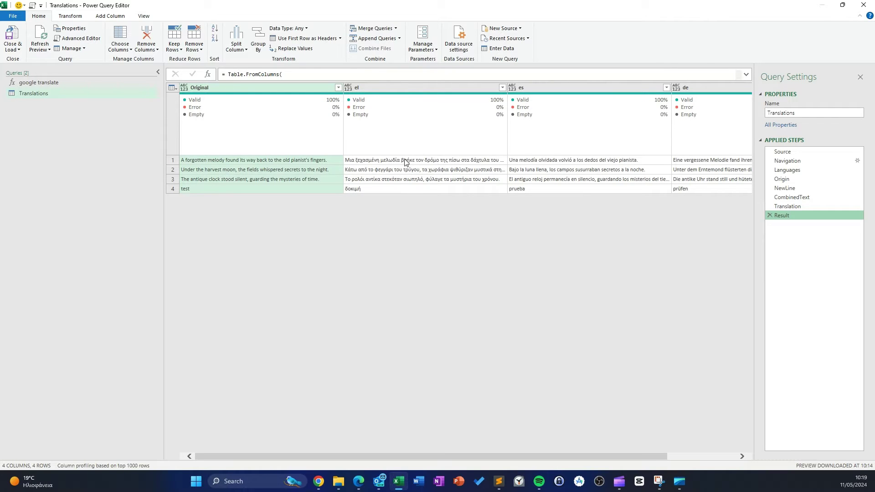
pyautogui.hscroll(3, 393, 162)
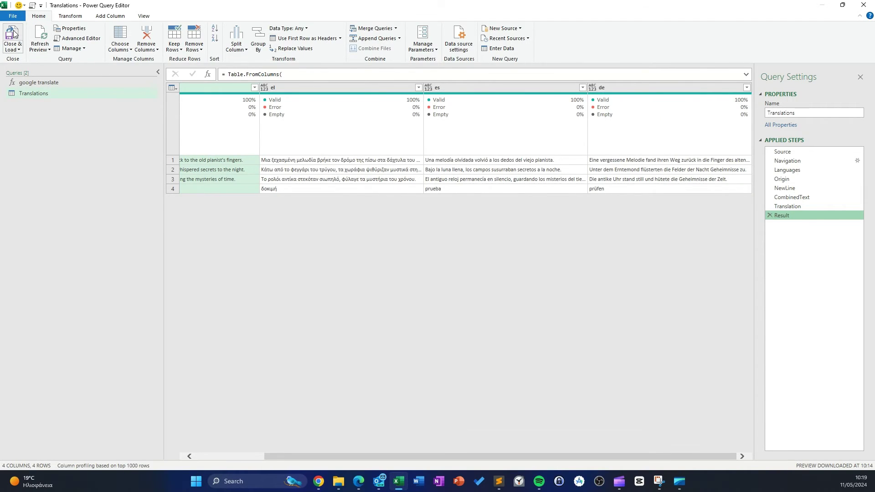
pyautogui.click(13, 37)
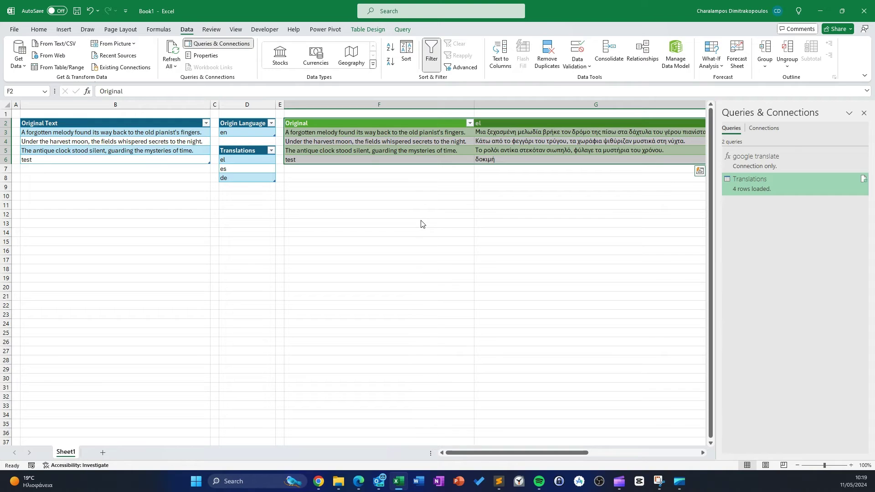
pyautogui.click(371, 221)
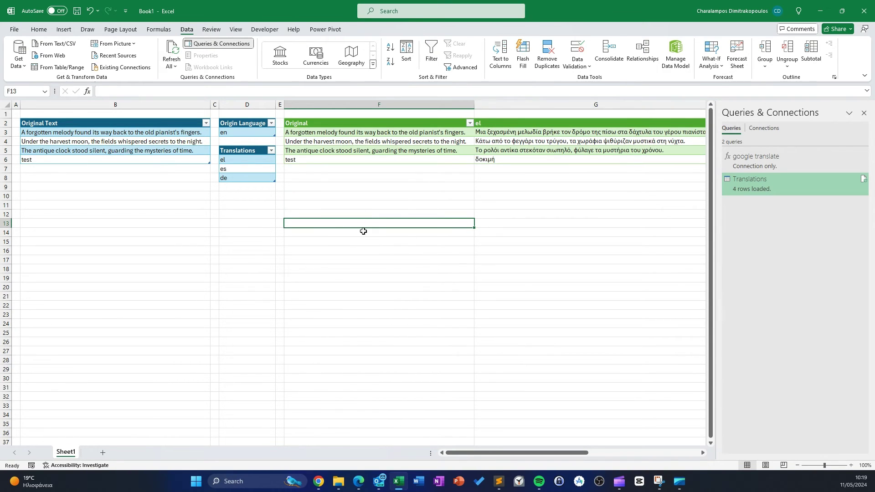